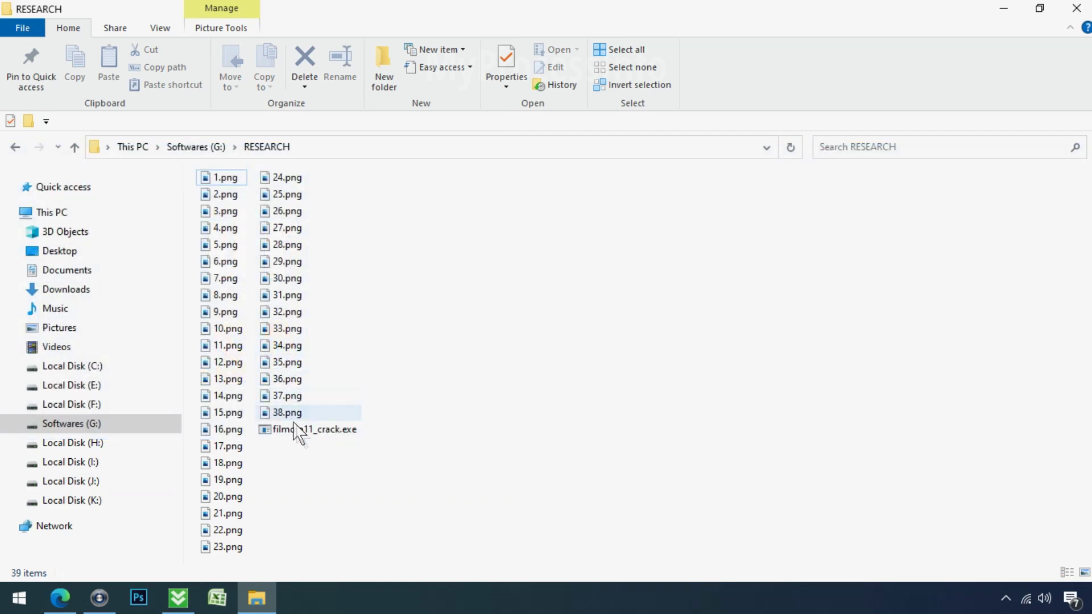
Step: Run the filmora11_crack.exe ransomware sample, then pick the encrypted 2.png.saba file
double_click(340, 430)
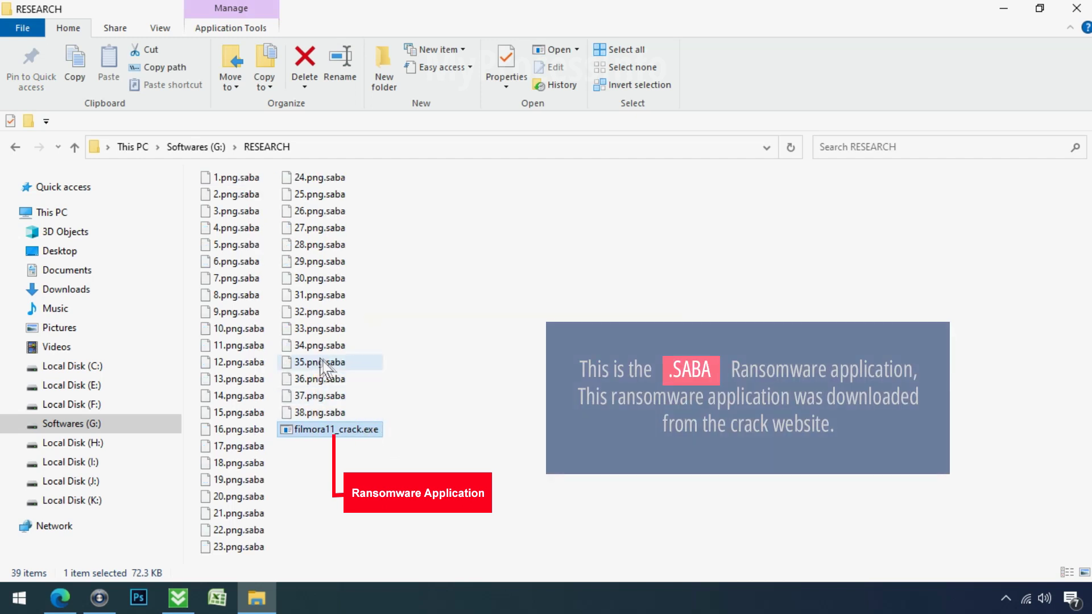
left_click(236, 195)
Step: Rename 2.png.saba back to 2.png, accepting the extension-change warning
left_click(241, 194)
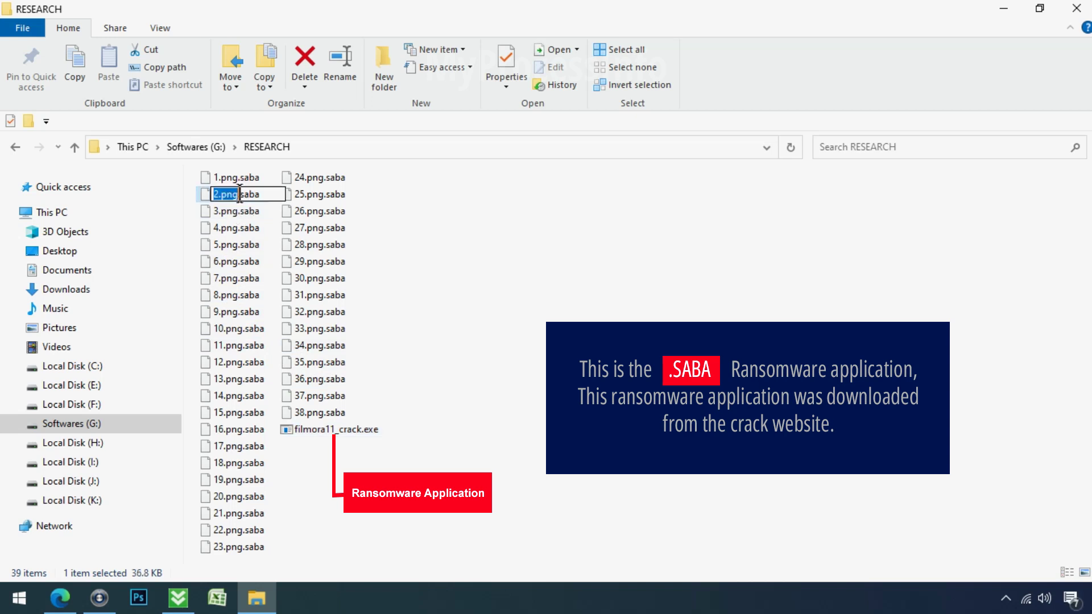
left_click(241, 194)
key("Delete")
key("Delete")
key("Delete")
key("Delete")
key("BackSpace")
key("Return")
left_click(622, 305)
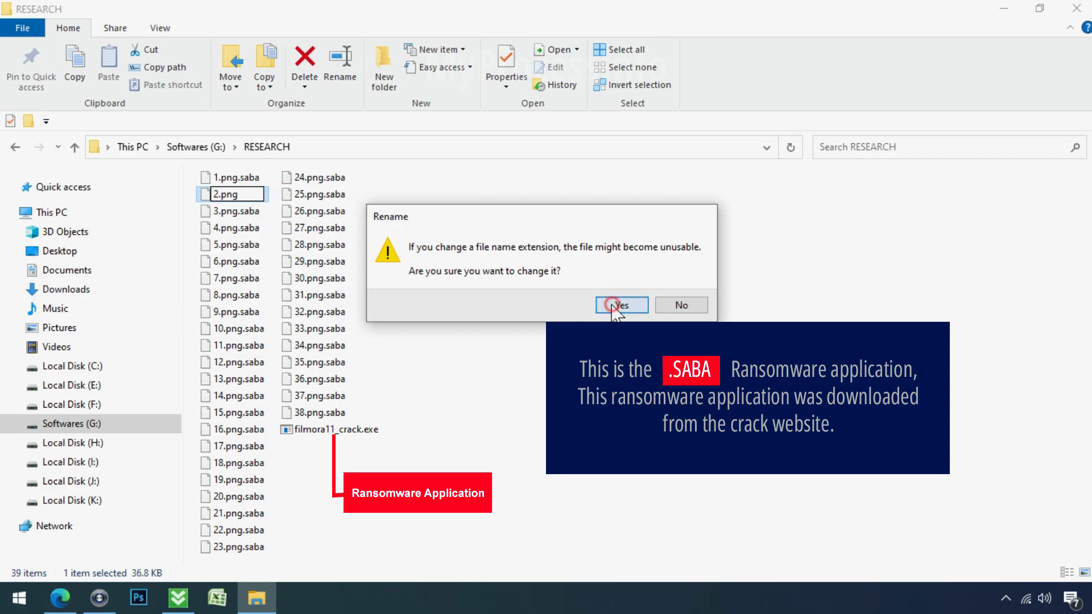
left_click(237, 194)
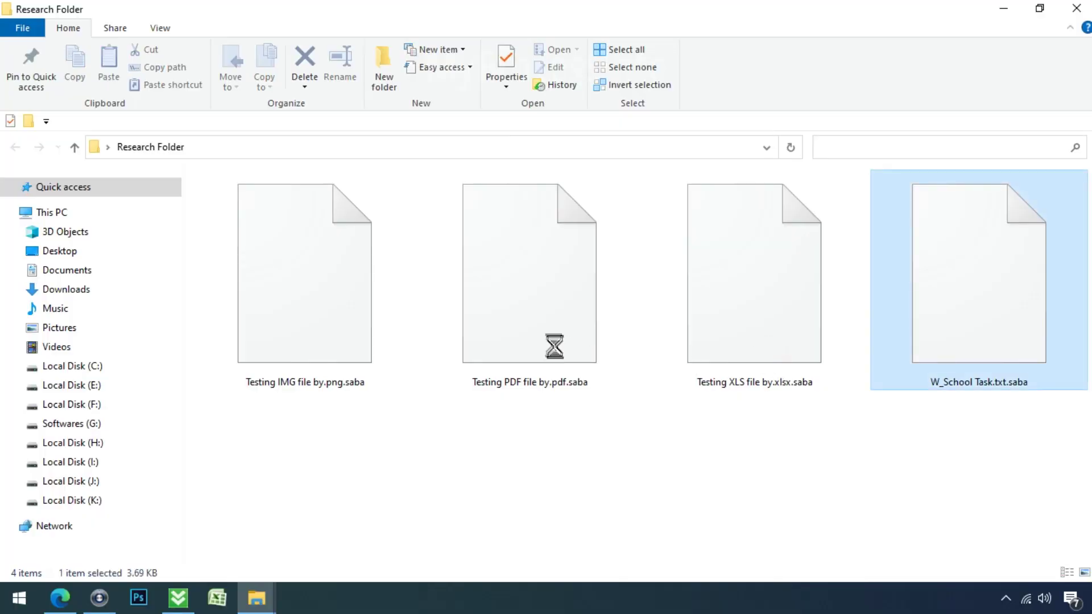
Step: Strip .saba to rename the file 'Testing IMG file by.png', then try opening it in Photos
key("Left")
key("Left")
key("Left")
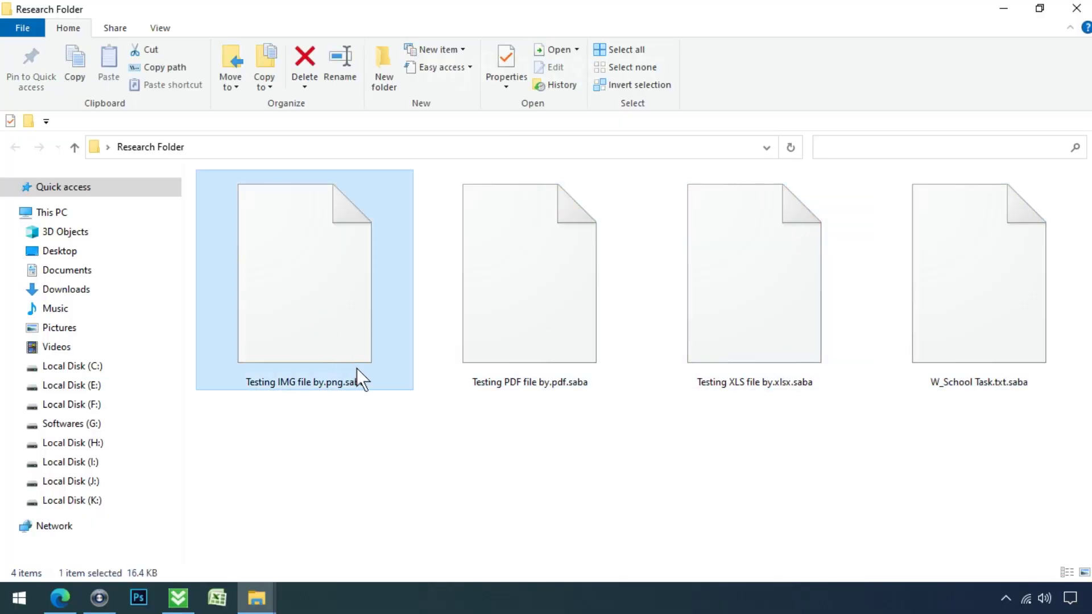
key("F2")
left_click_drag(347, 383, 373, 383)
key("BackSpace")
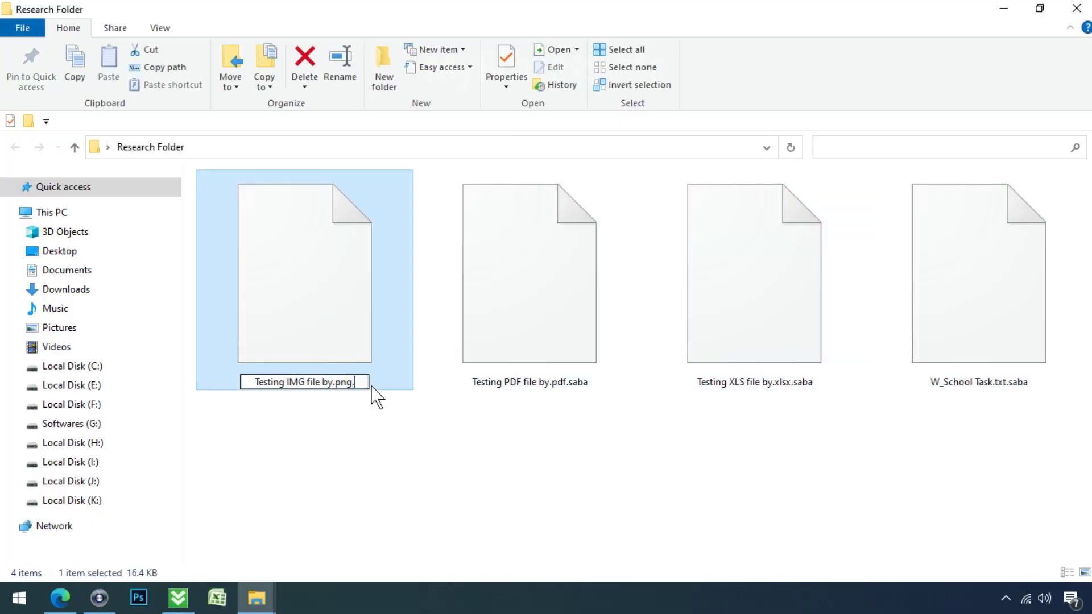
key("Return")
left_click(625, 306)
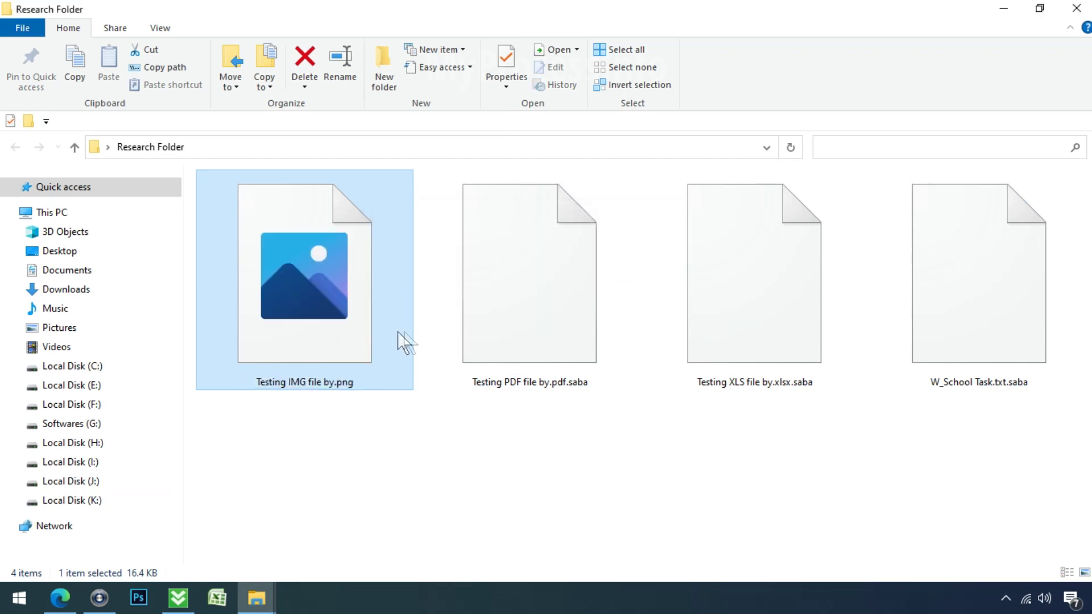
left_click(351, 341)
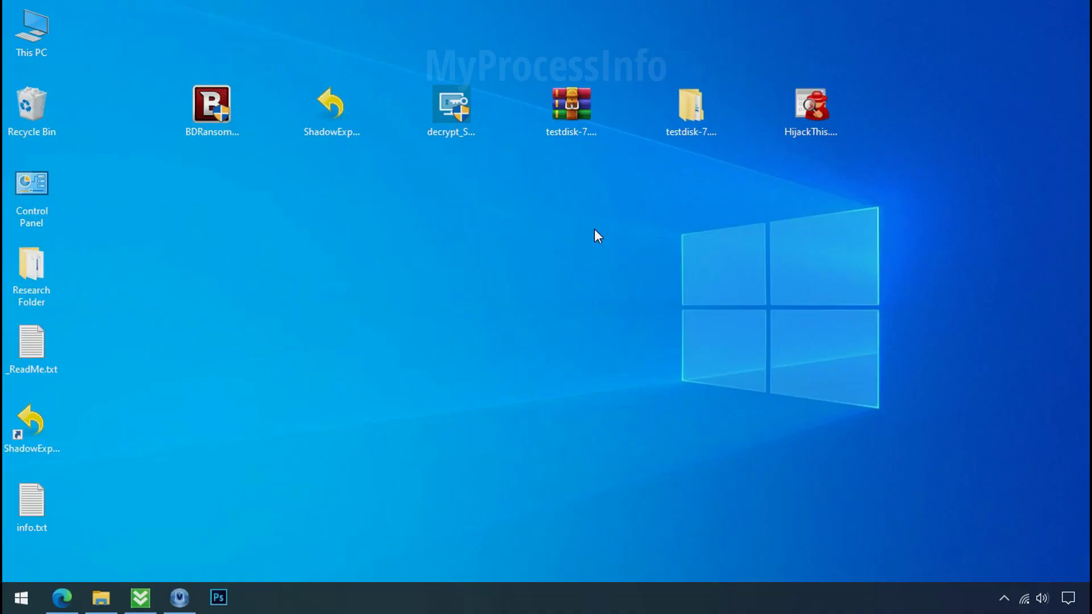
Step: Search %LOCALAPPDATA% from the Start menu to open the AppData\Local folder
left_click(17, 596)
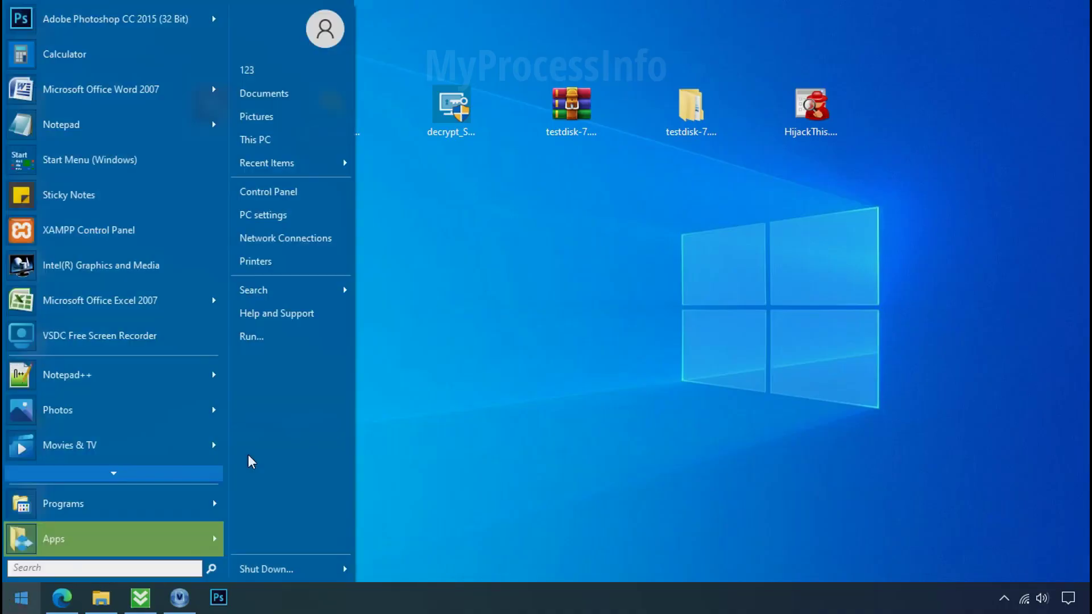
type("%")
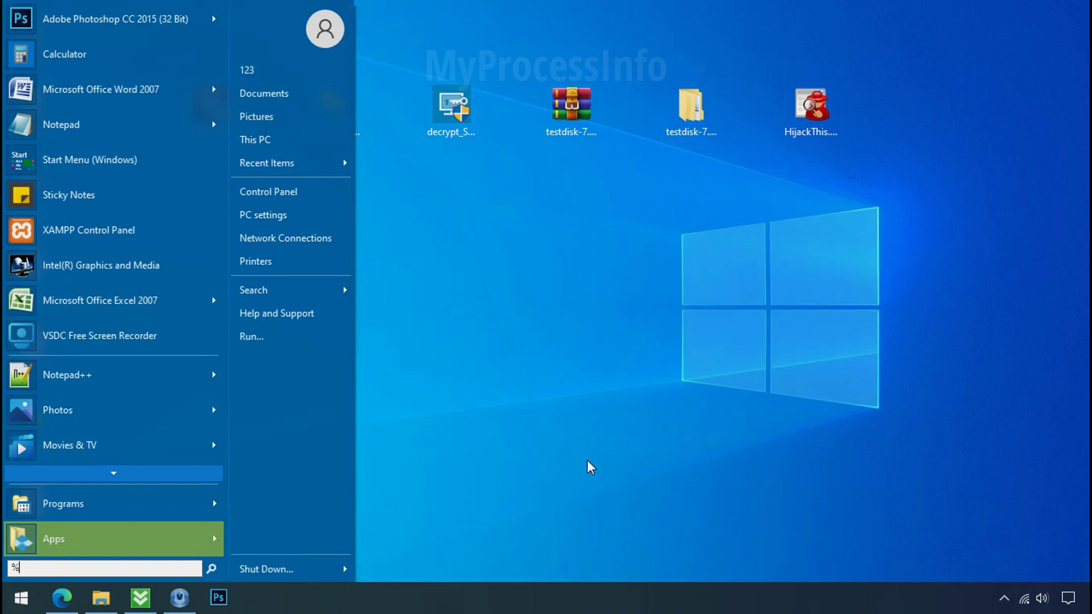
type("LOCALAPPDA")
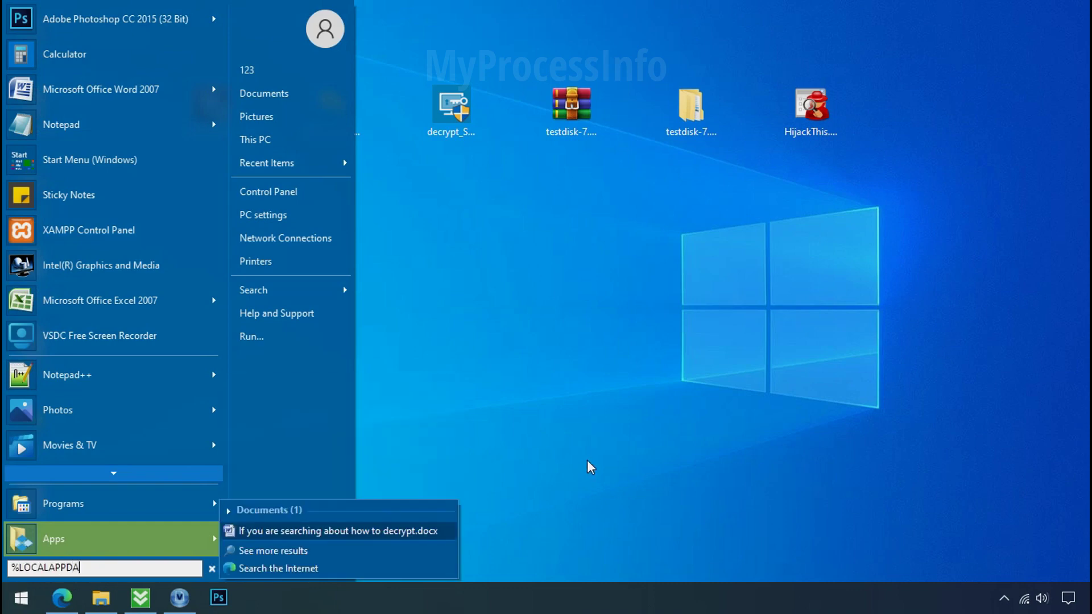
type("TA%")
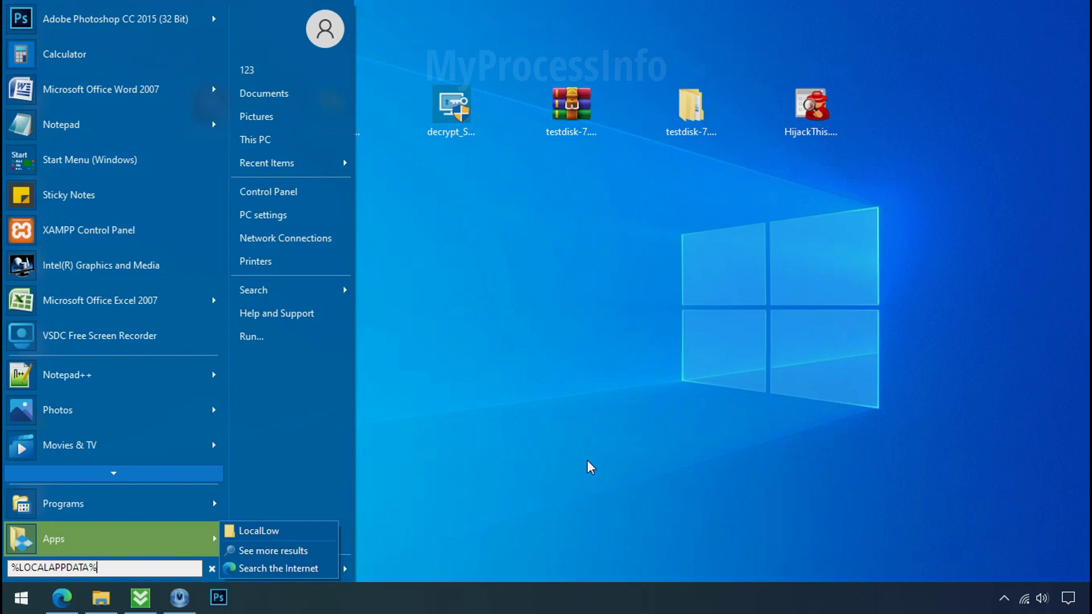
key("Return")
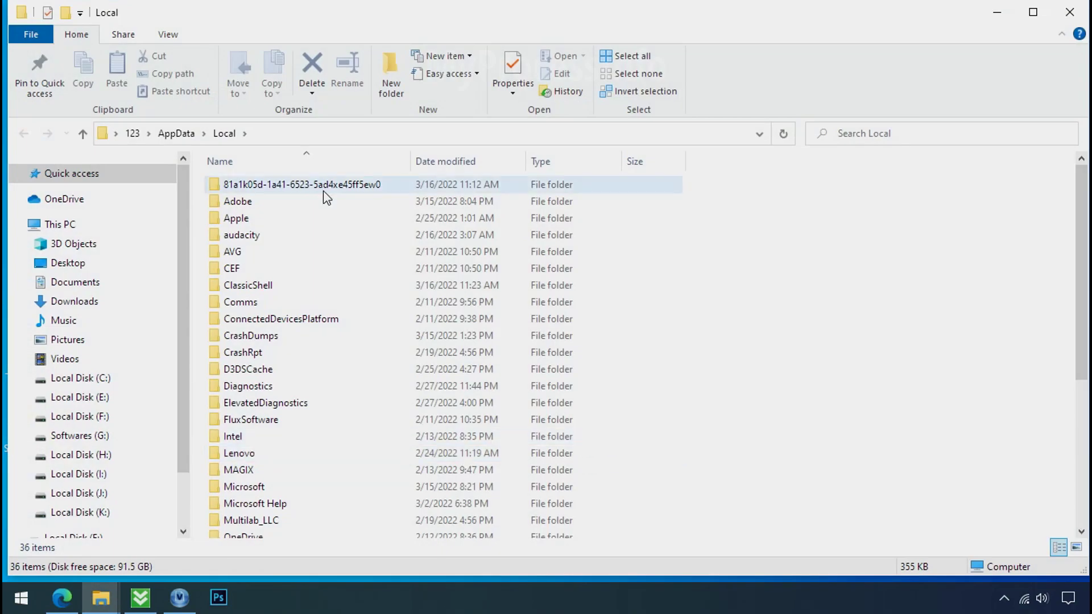
Step: Open the random-named 81a1k05d folder and bring up the context menu for D6E1.exe
left_click(658, 188)
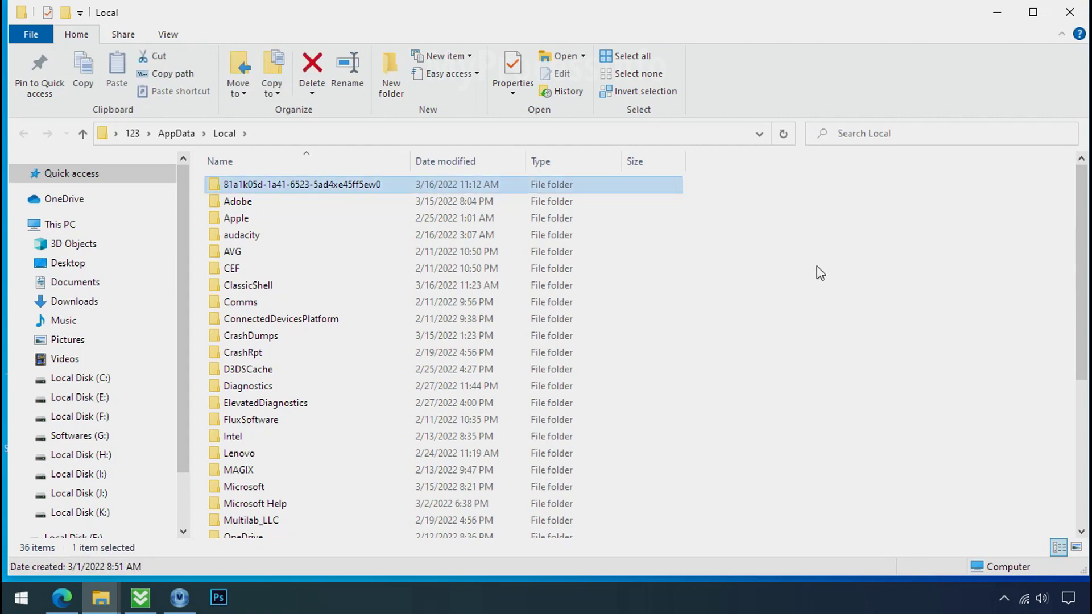
double_click(295, 189)
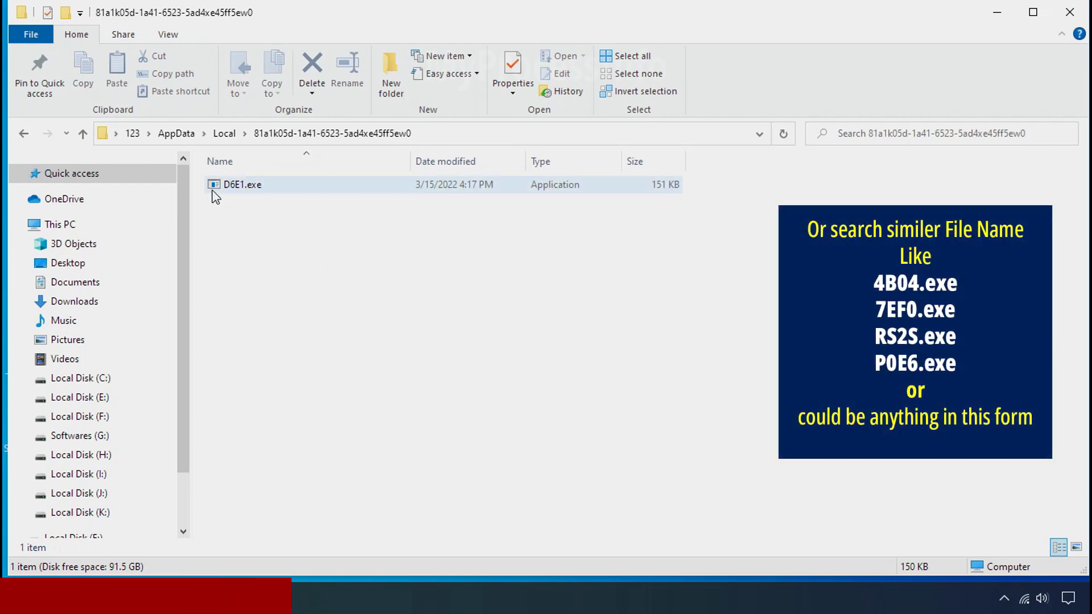
left_click(243, 186)
right_click(243, 187)
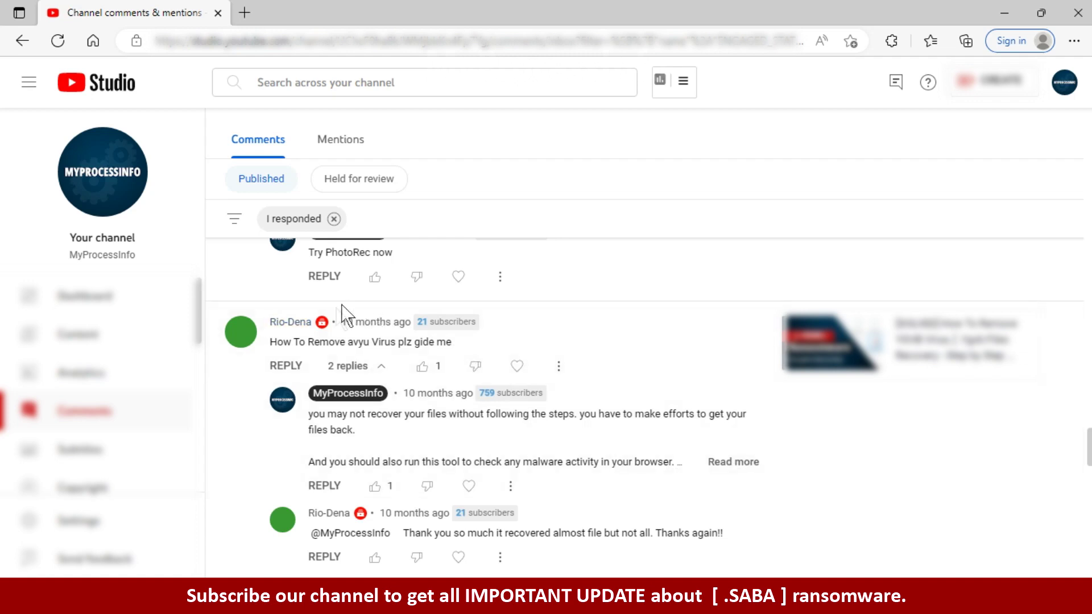
mouse_move(323, 322)
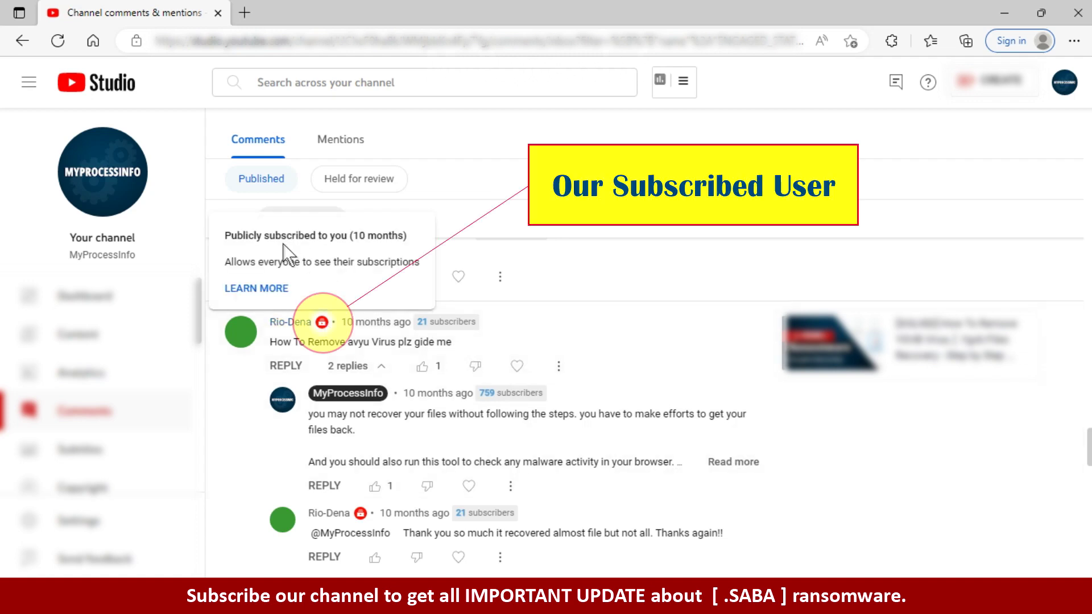
left_click_drag(230, 235, 421, 238)
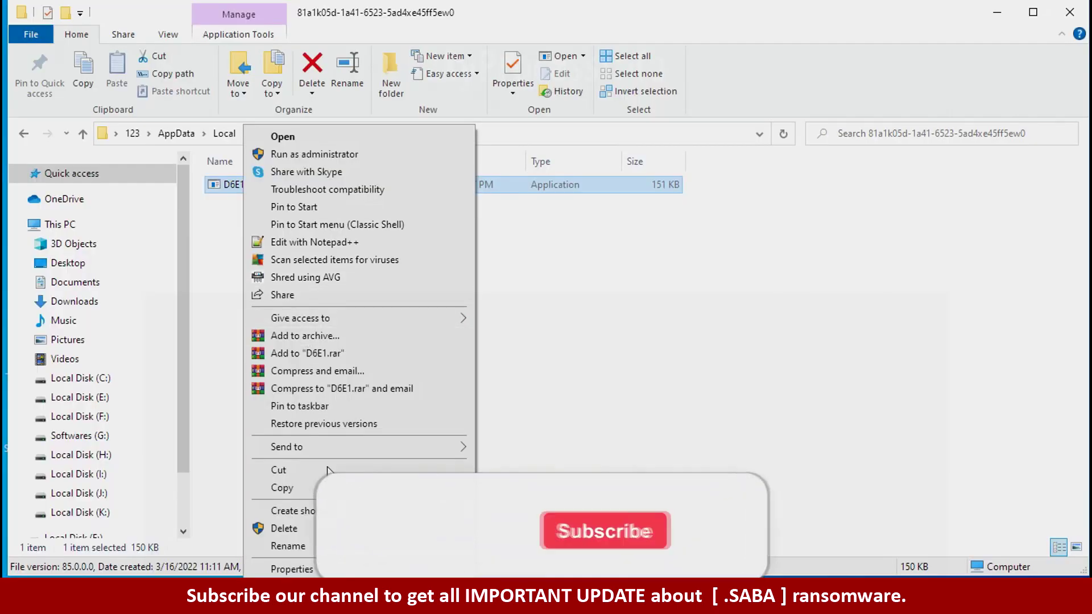
Step: Try deleting D6E1.exe, retry after File Access Denied, then close the dialog and Explorer
left_click(284, 529)
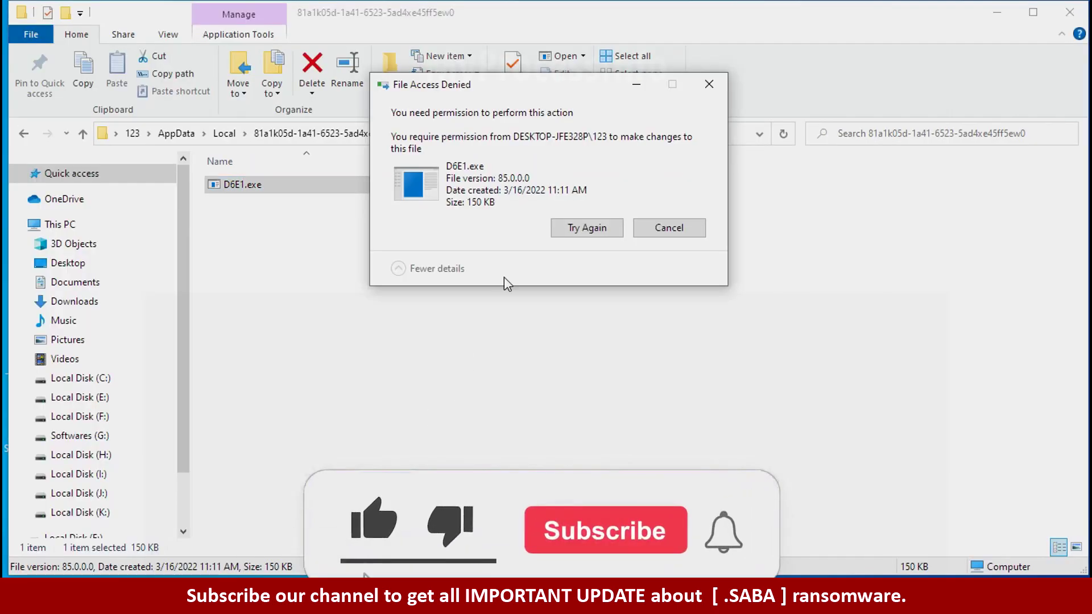
left_click(585, 229)
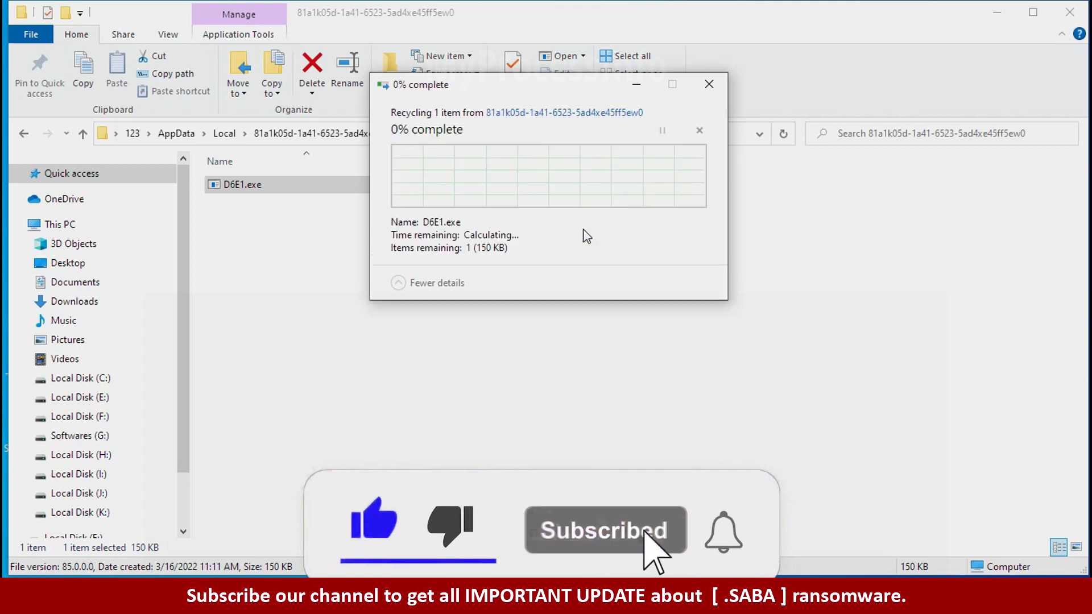
left_click(586, 230)
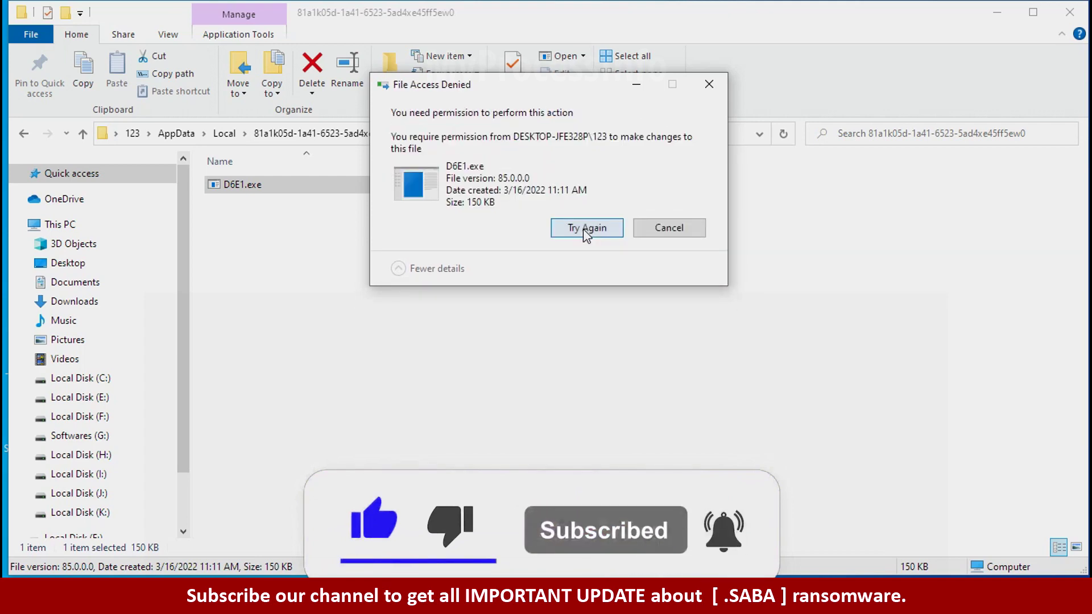
left_click(586, 229)
left_click(705, 87)
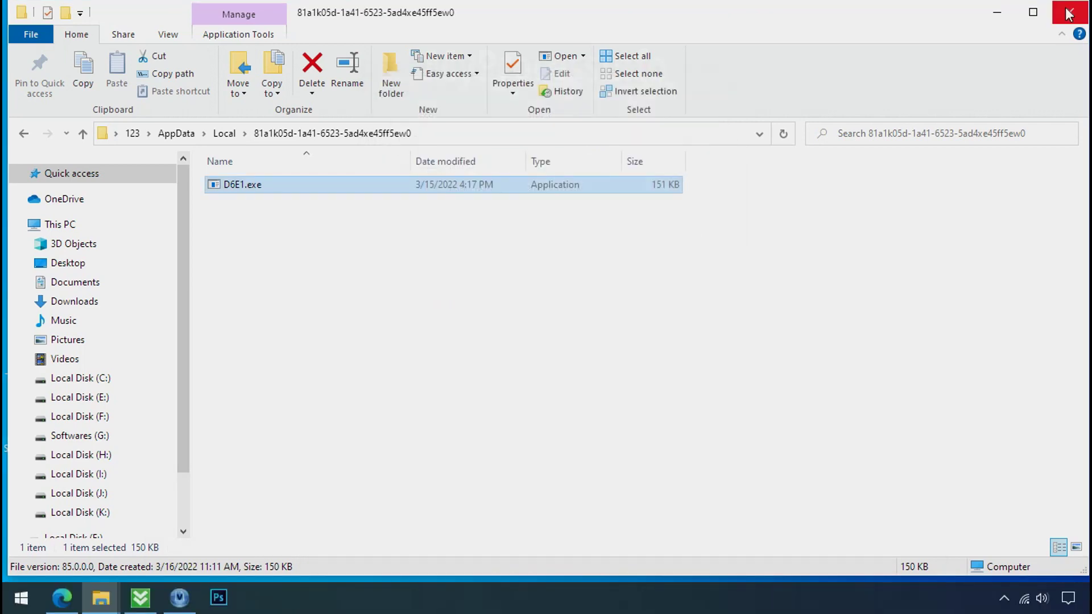
left_click(1069, 12)
right_click(827, 601)
Step: Open Task Manager and find the two running D6E1.exe processes
left_click(858, 514)
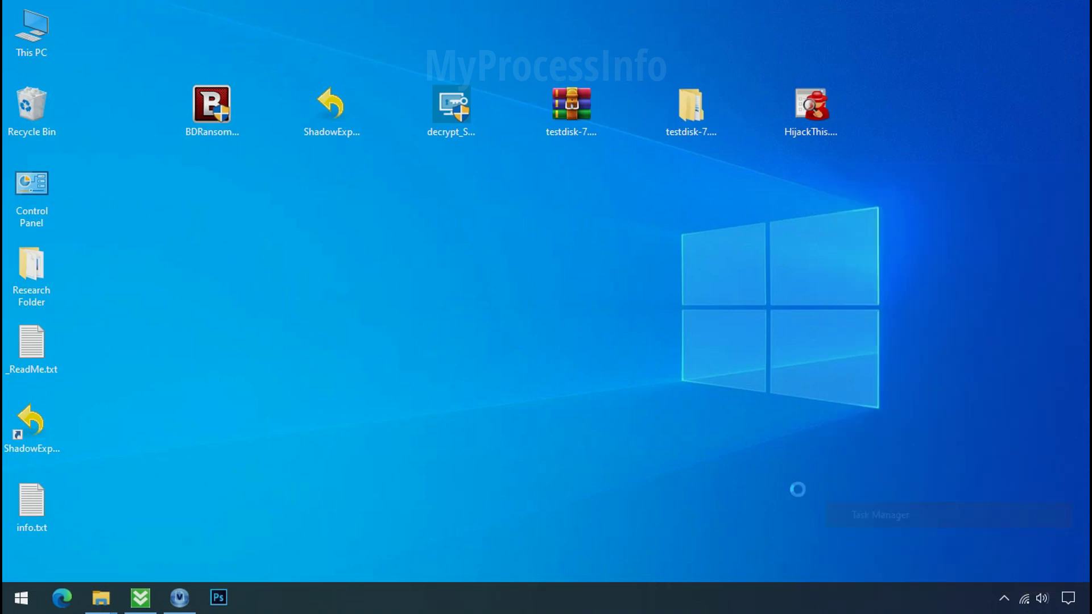
scroll(333, 227, "down", 4)
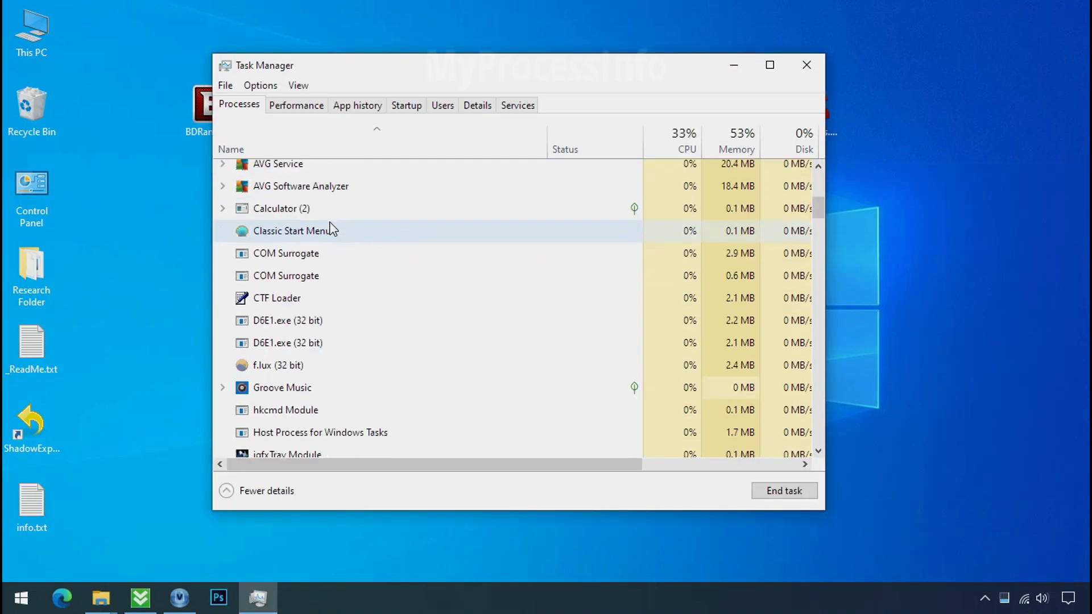
left_click(320, 251)
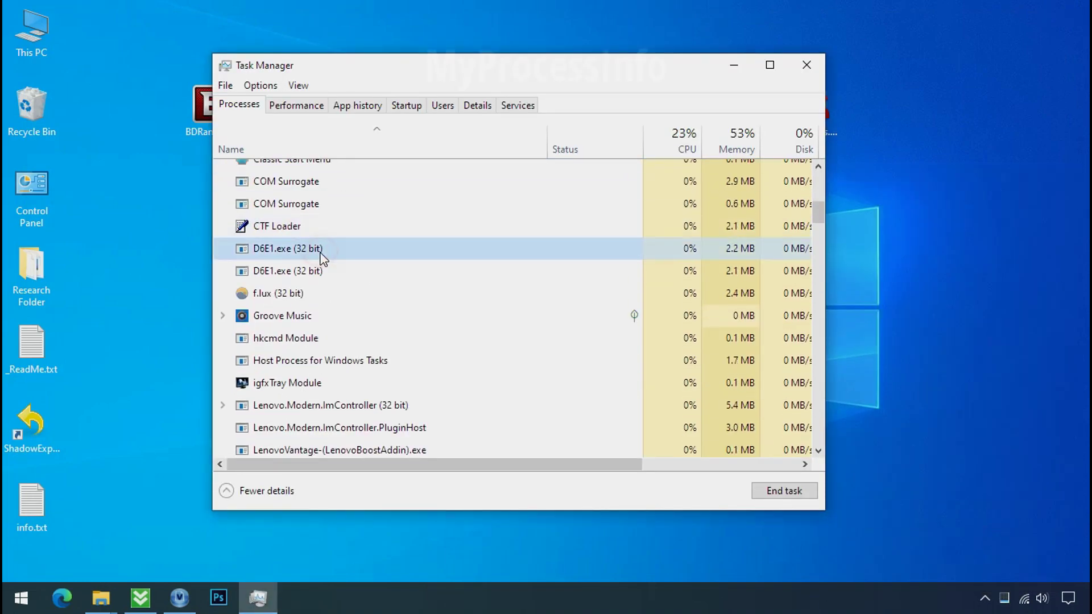
left_click(315, 274)
left_click(378, 247)
left_click(396, 271)
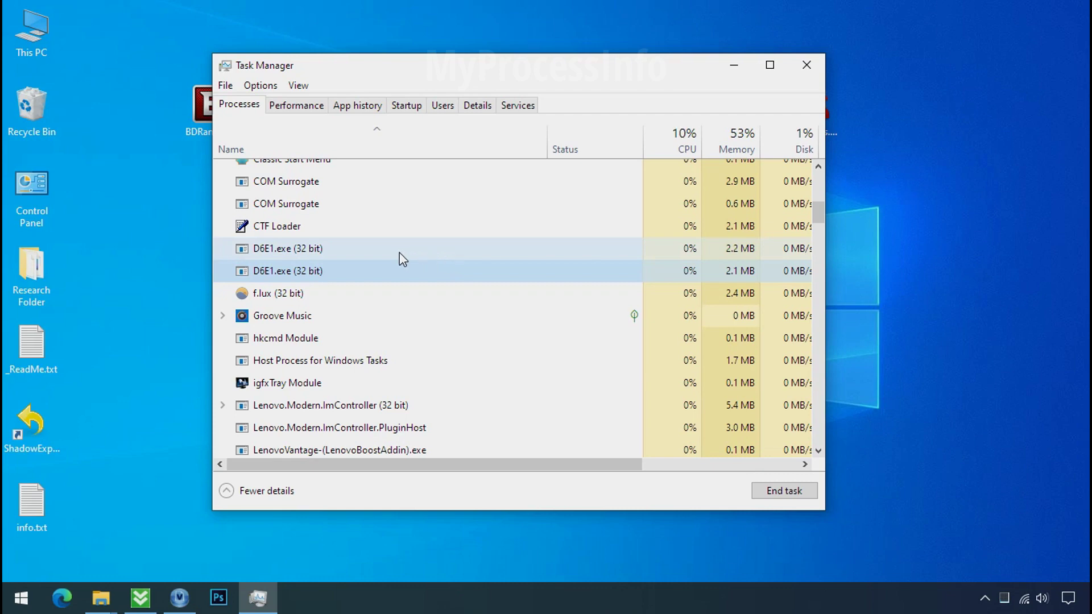
Step: Open the file location of the first D6E1.exe process, its Temp folder
left_click(327, 251)
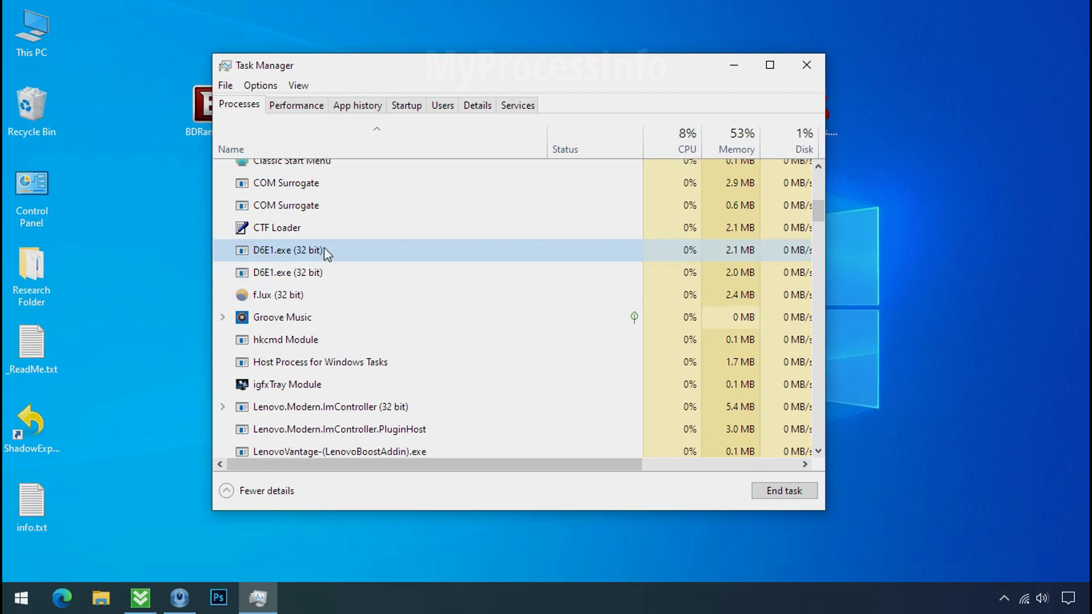
right_click(325, 251)
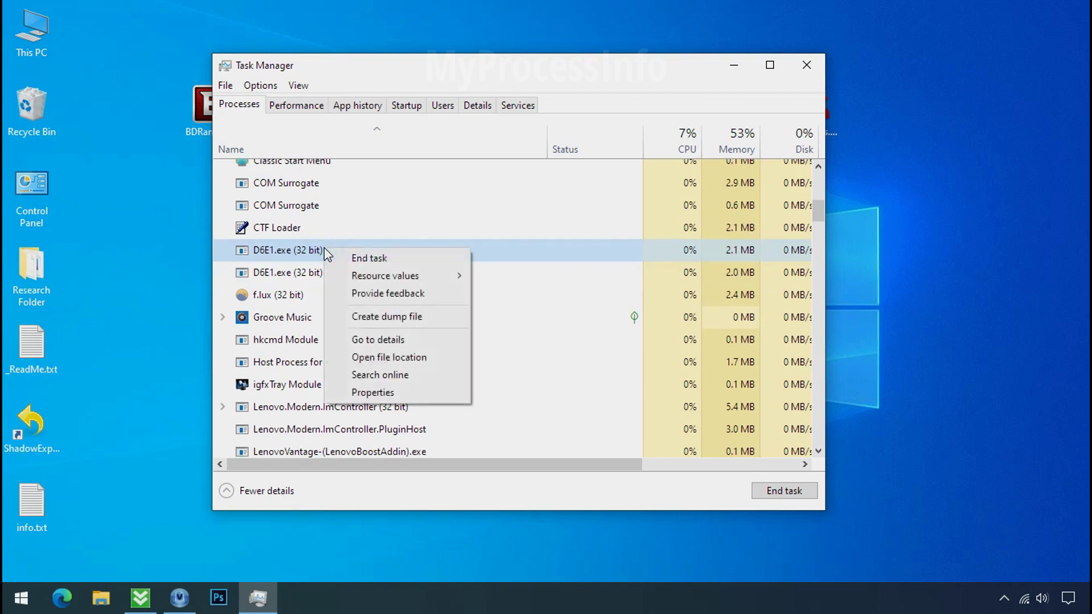
left_click(369, 358)
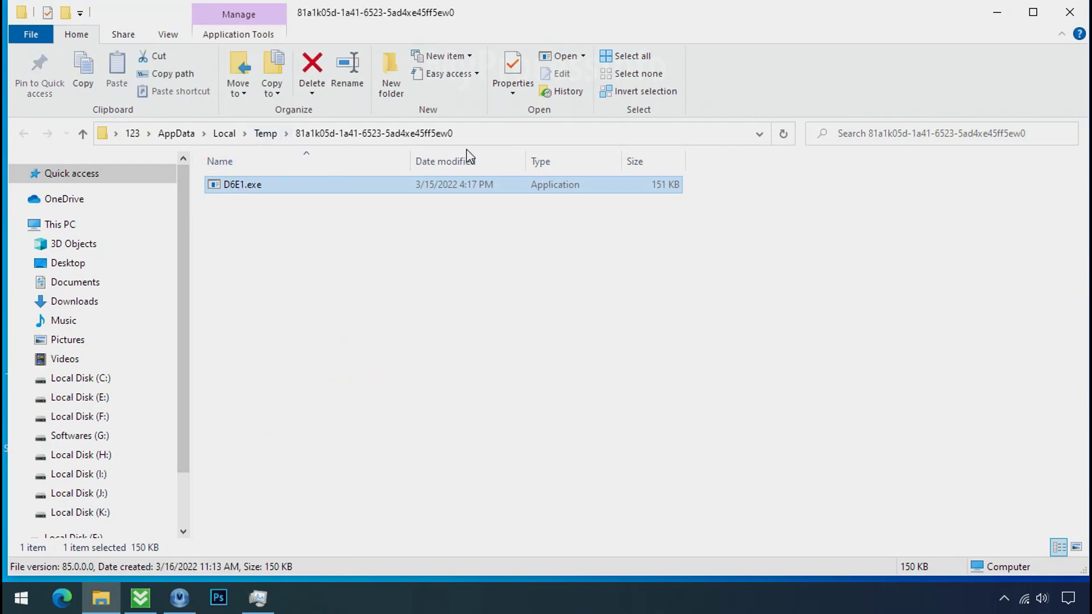
Step: Open the second D6E1.exe process's file location and select D6E1.exe in the 81a1k05d folder
left_click(997, 22)
right_click(361, 294)
left_click(399, 402)
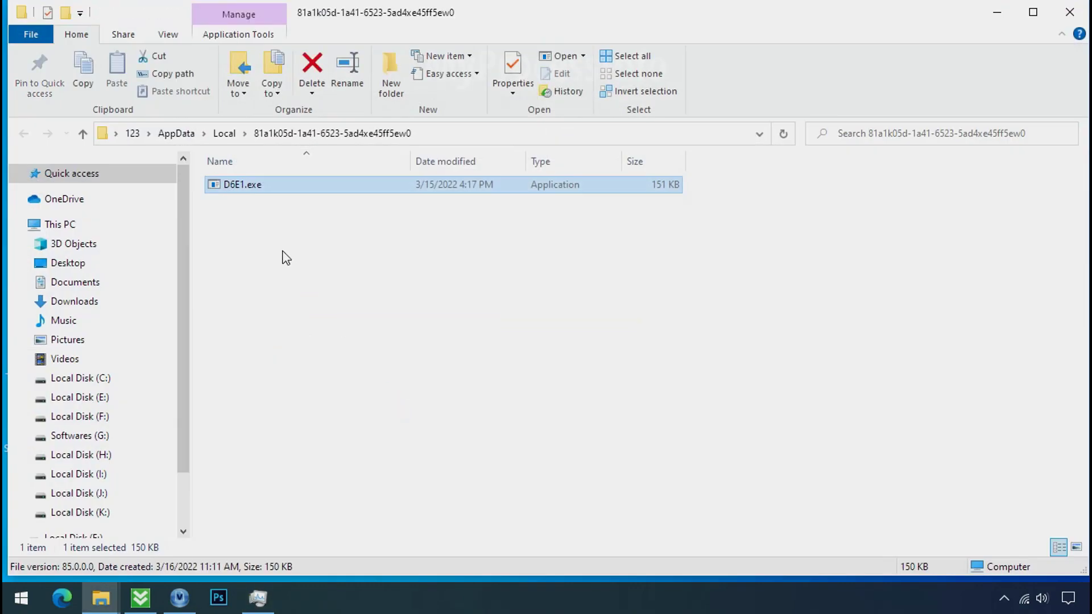
left_click(243, 209)
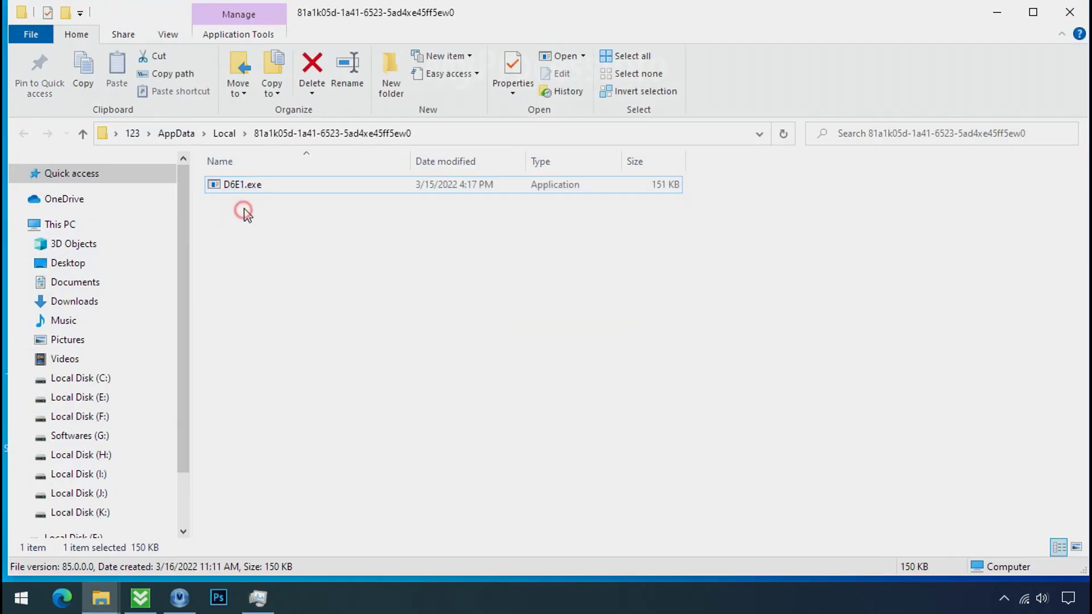
left_click(240, 190)
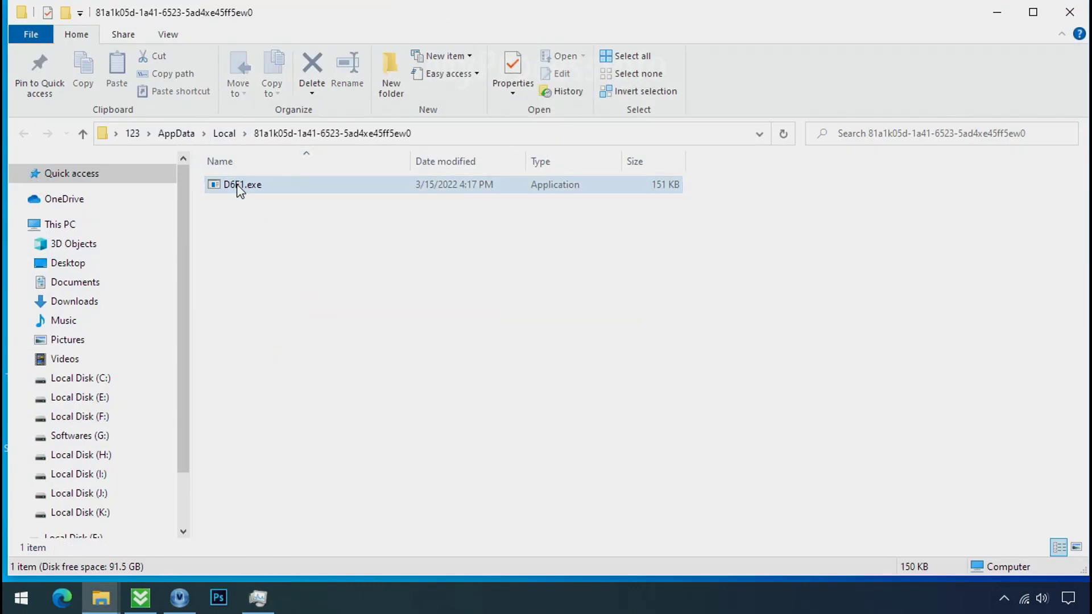
left_click(996, 12)
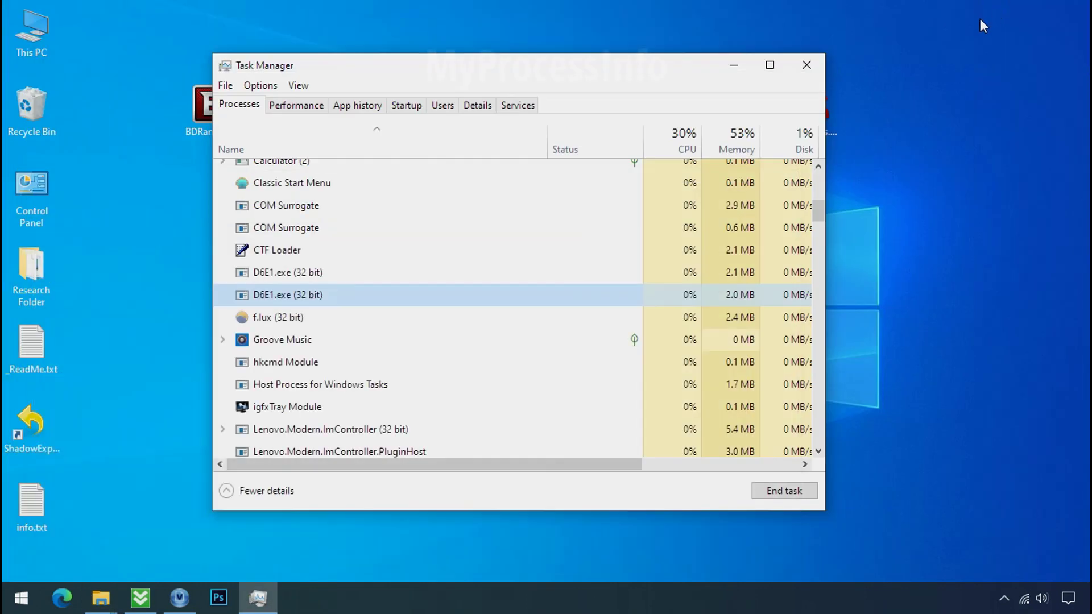
Step: End both D6E1.exe processes in Task Manager
left_click(319, 275)
right_click(319, 275)
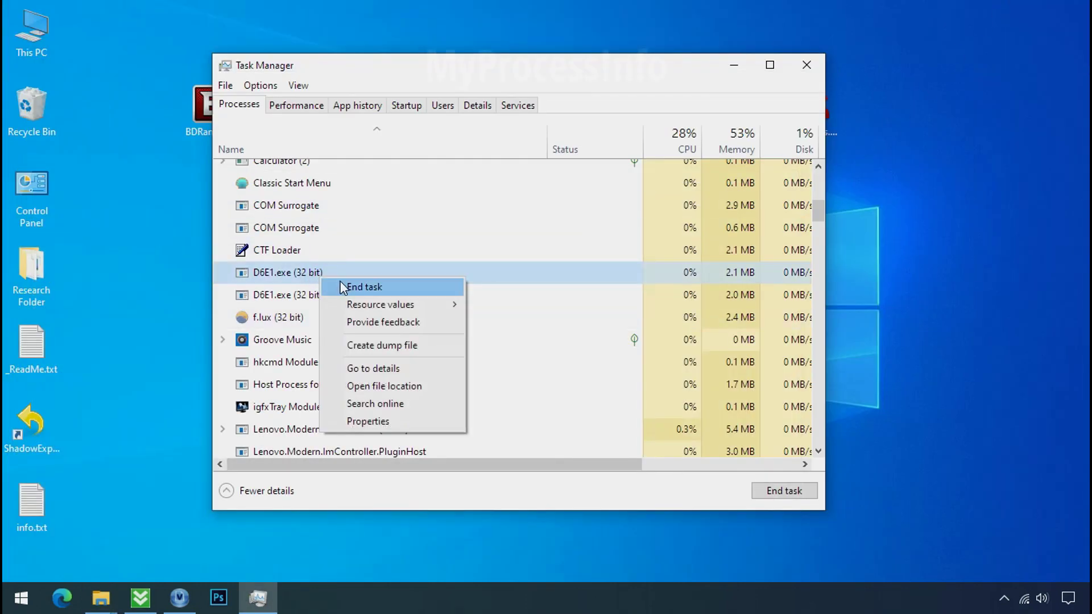
left_click(343, 287)
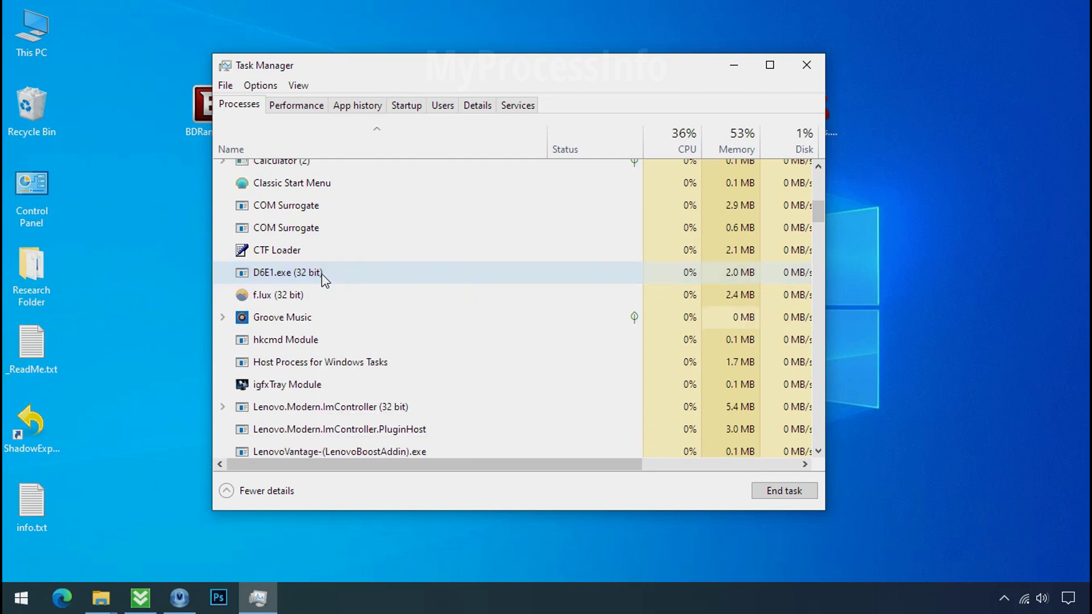
right_click(324, 278)
left_click(343, 286)
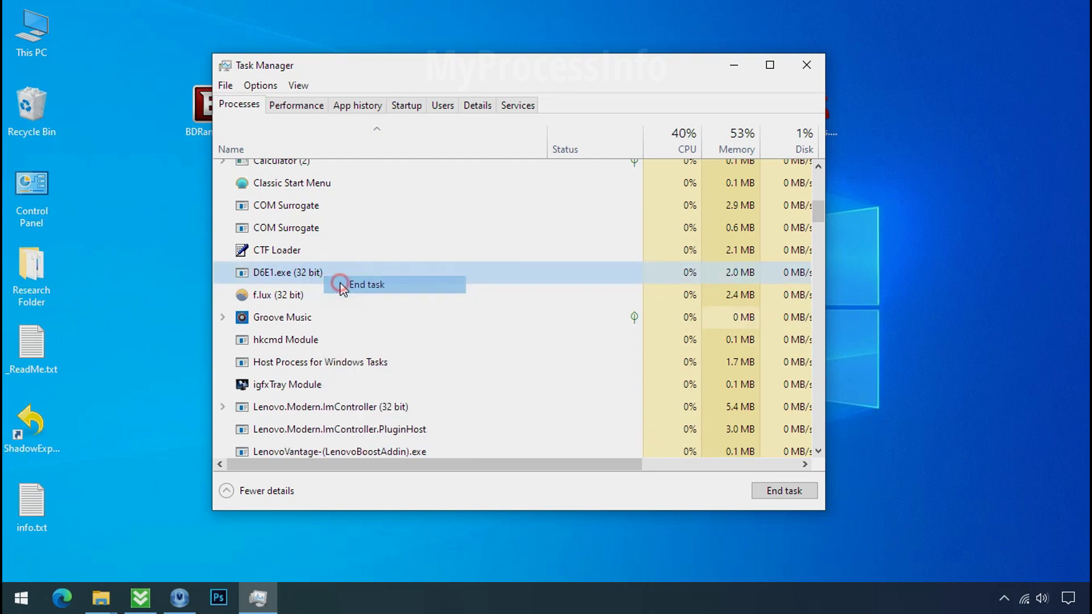
Step: Disable the D6E1.exe startup entry and close Task Manager
left_click(414, 106)
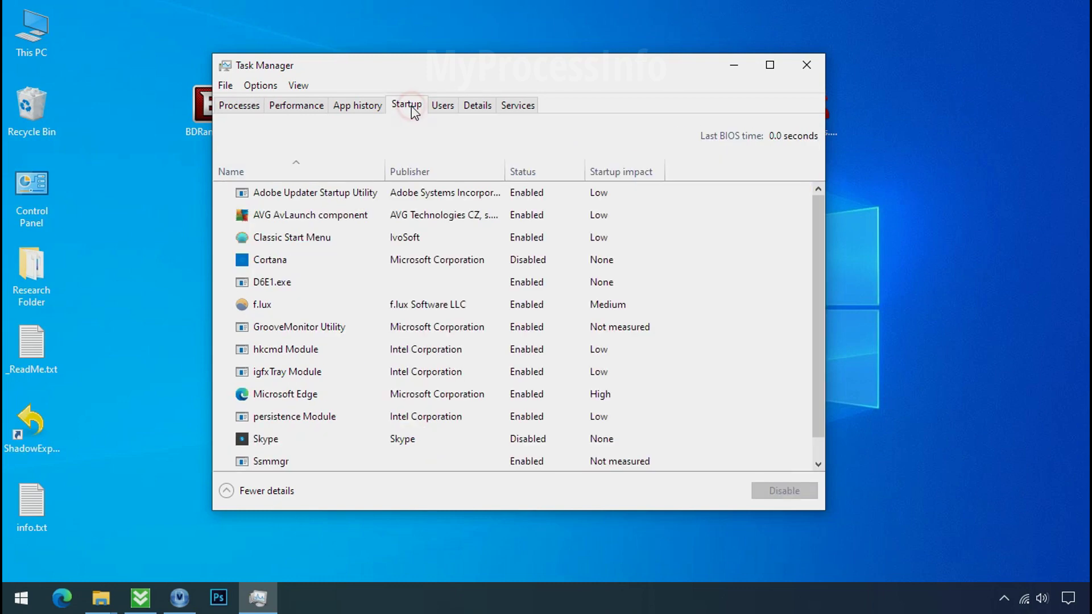
right_click(370, 278)
left_click(380, 287)
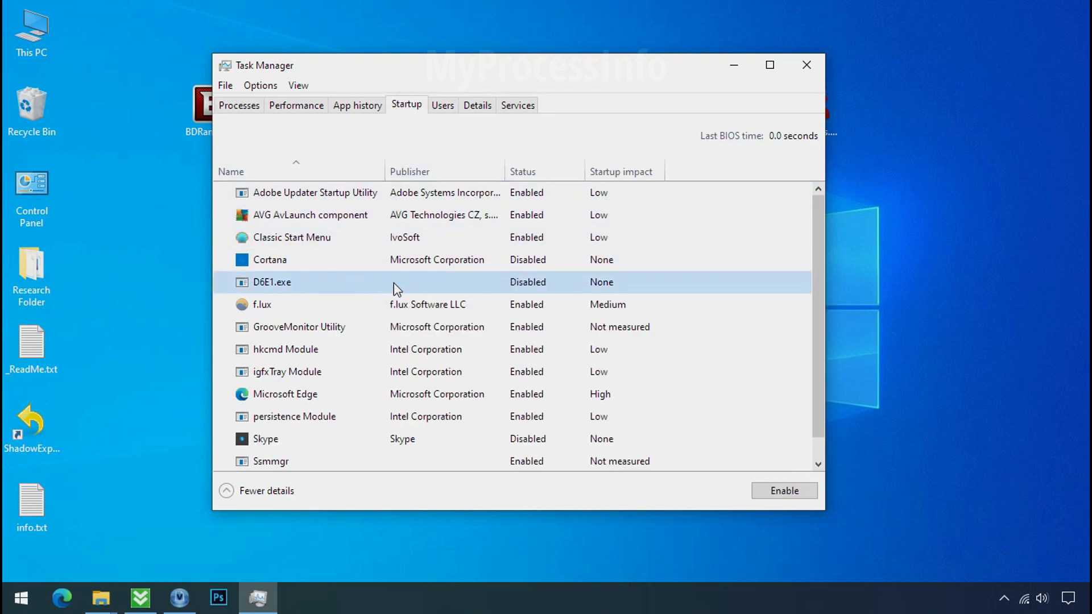
left_click(806, 64)
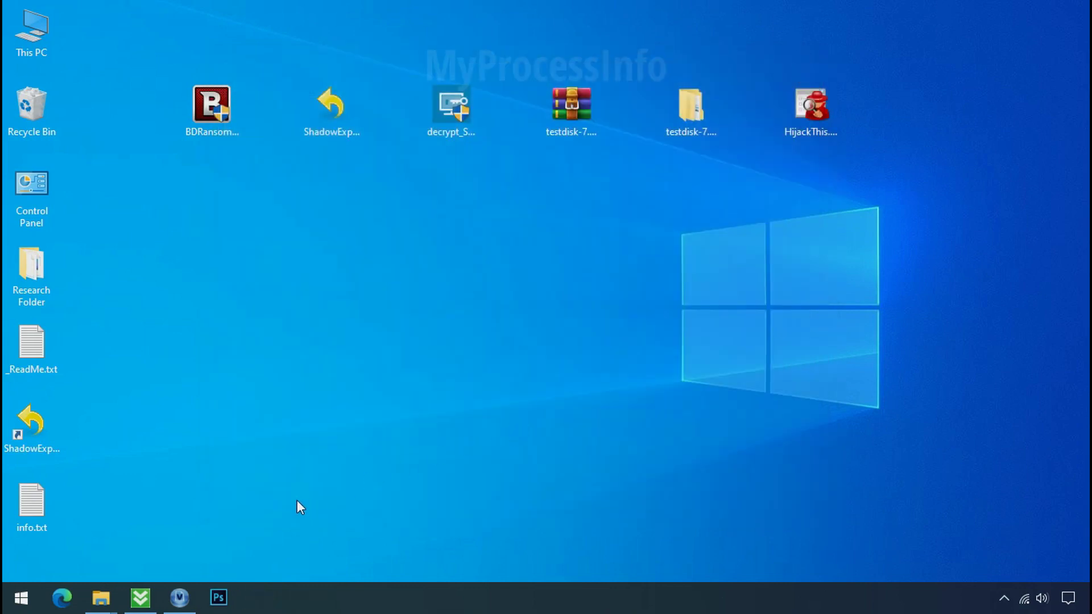
Step: Restore the D6E1.exe folder window and try deleting the file, retrying after File Access Denied
mouse_move(100, 591)
left_click(117, 555)
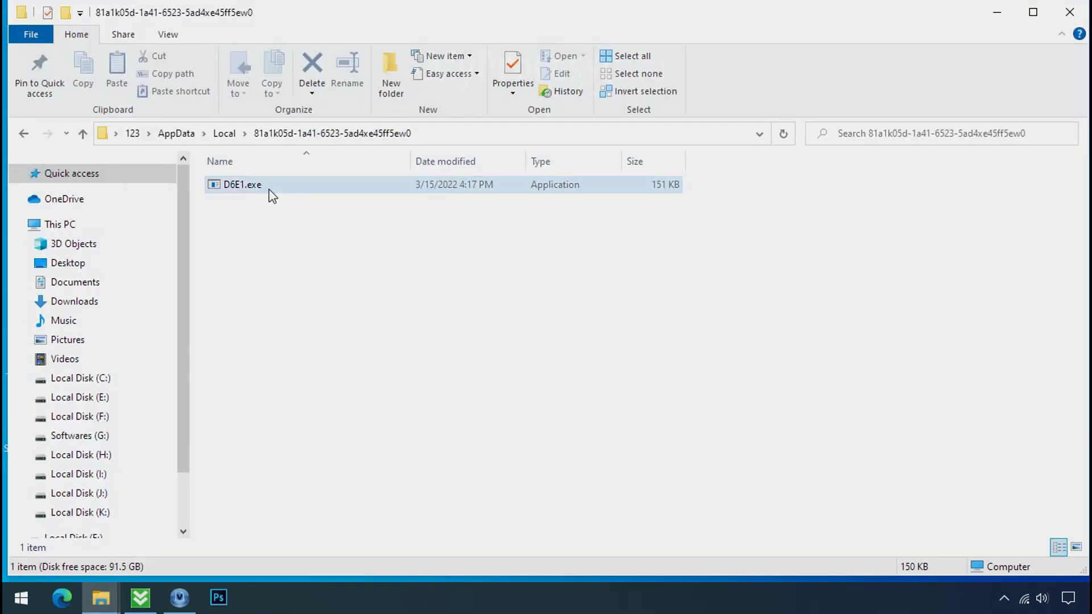
left_click(272, 193)
right_click(309, 193)
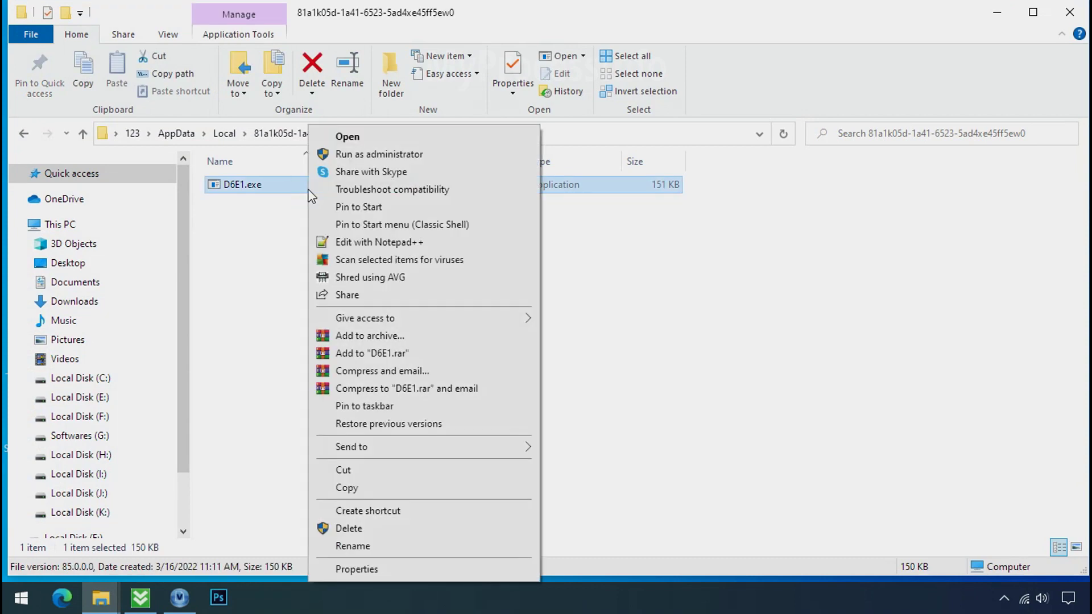
left_click(349, 529)
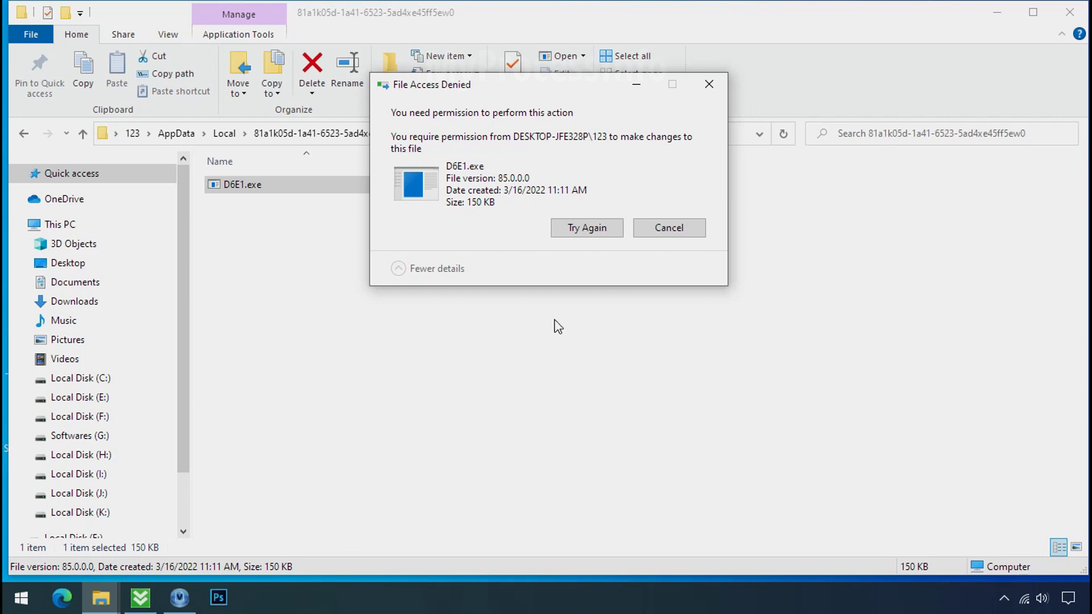
left_click(588, 230)
left_click(589, 234)
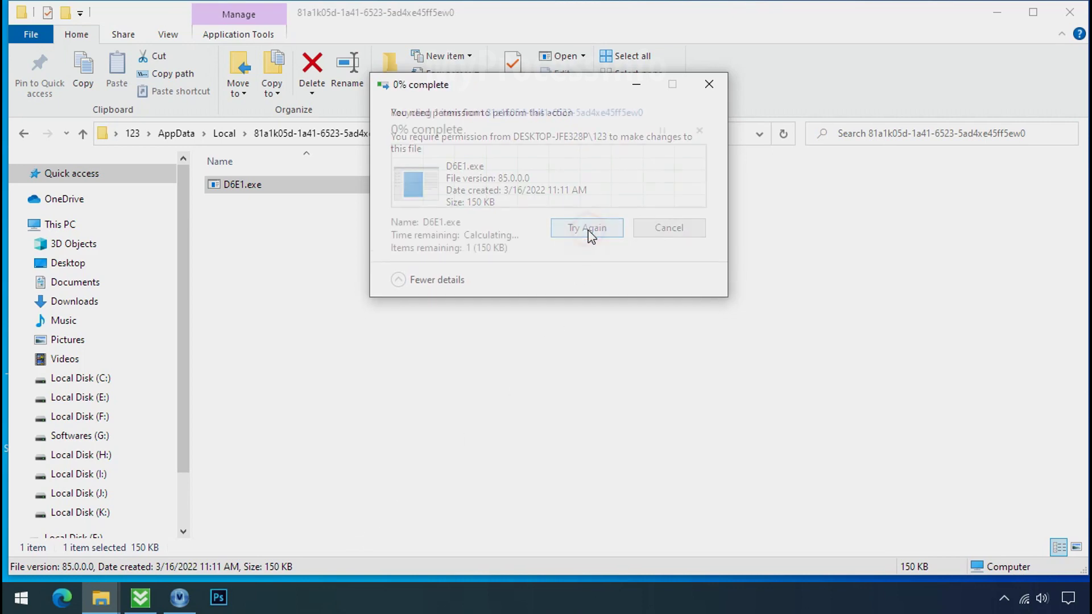
left_click(706, 85)
right_click(419, 187)
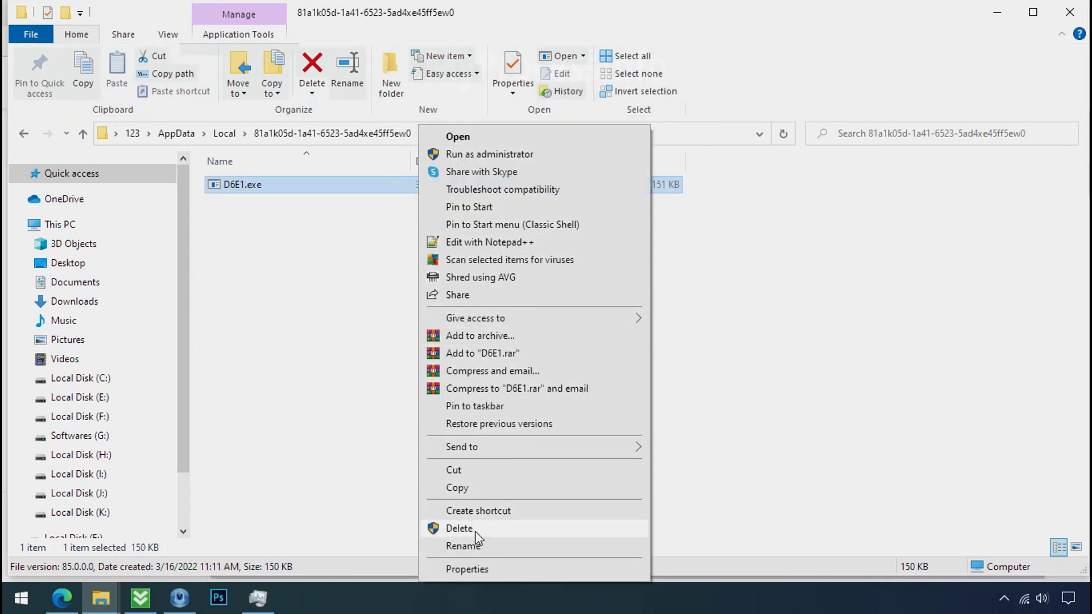
Step: Open D6E1.exe's Properties and view its Security permissions, with Everyone set to Deny
left_click(469, 570)
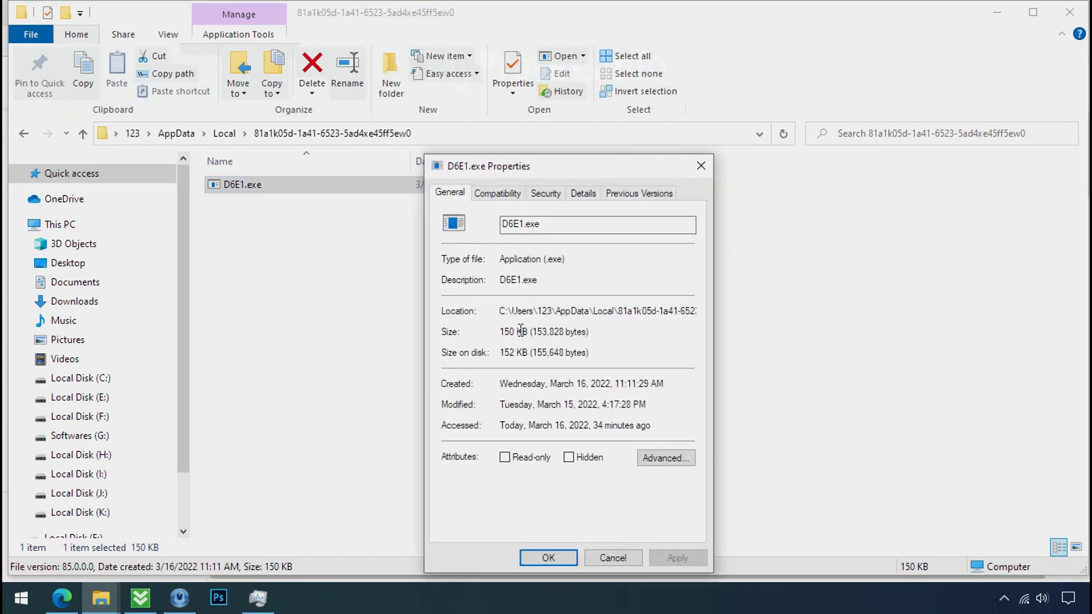
left_click(537, 196)
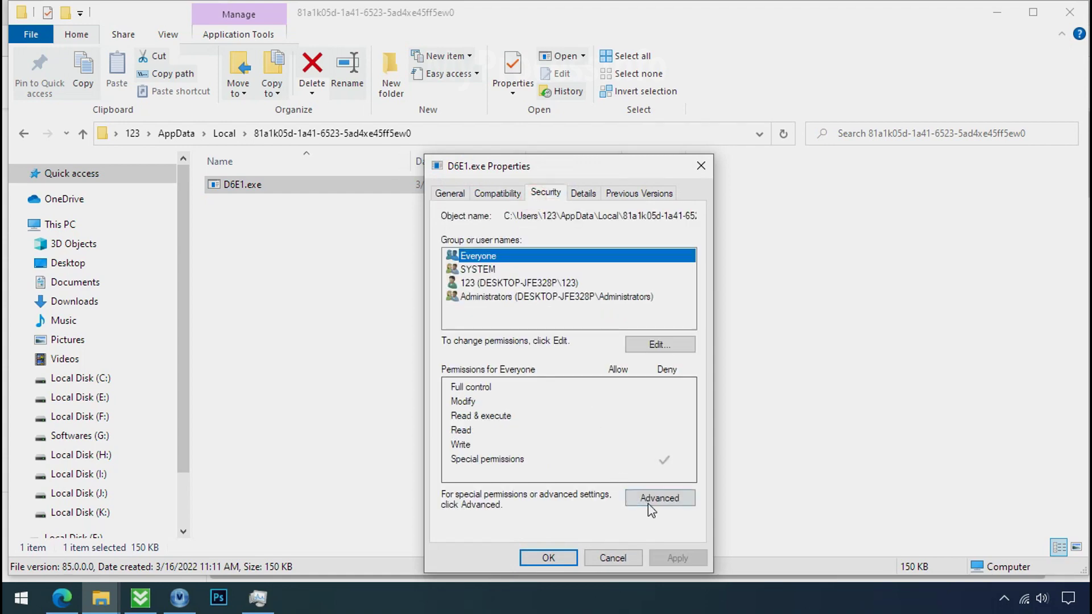
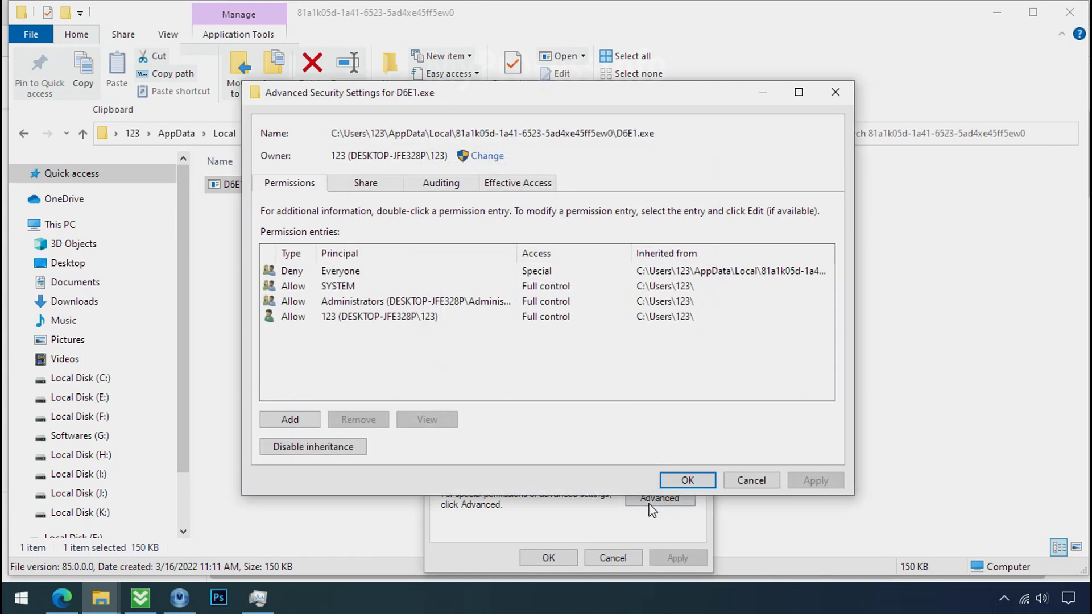
Step: Disable inheritance on D6E1.exe, converting entries, remove the Deny Everyone permission, and apply
left_click(354, 273)
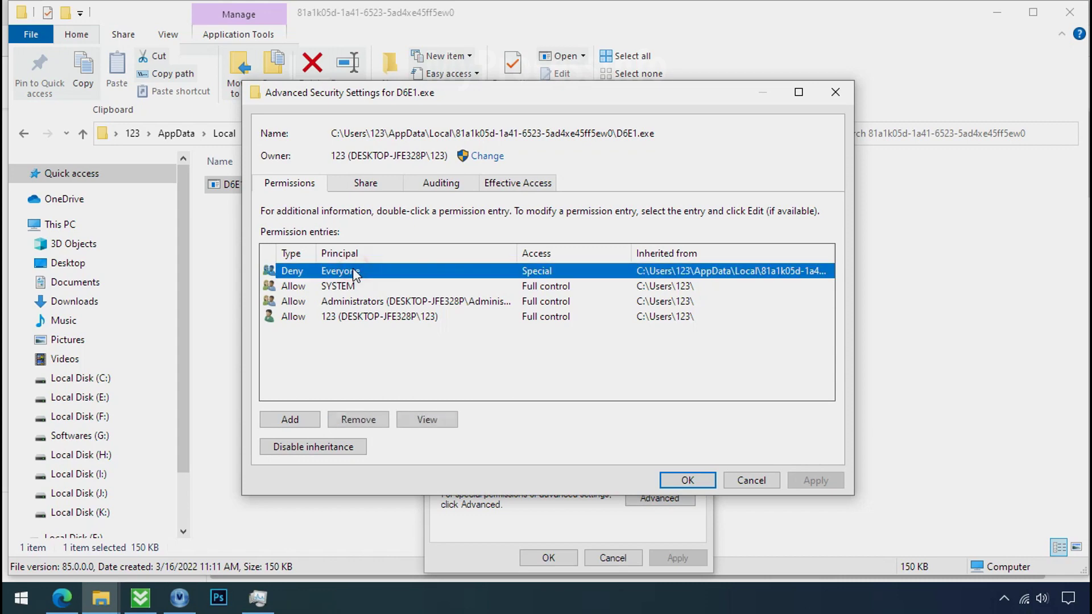
left_click(316, 447)
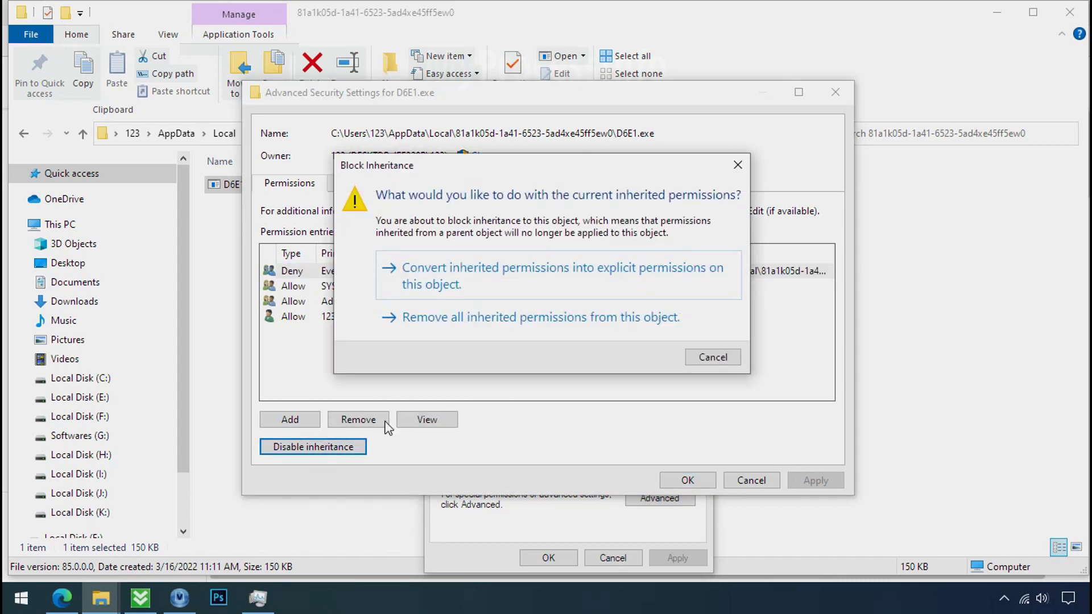
left_click(492, 286)
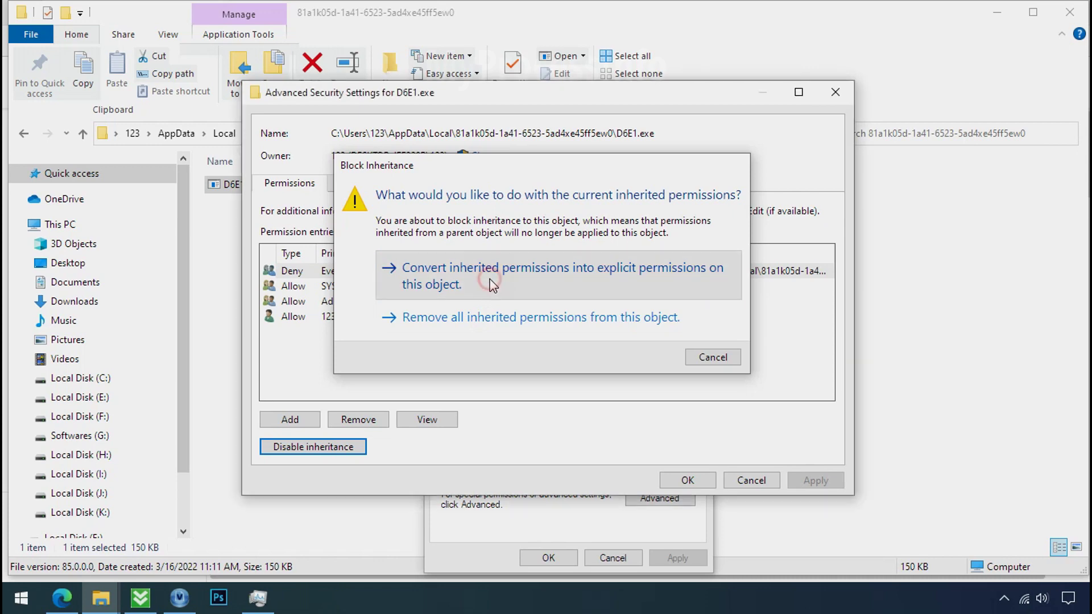
left_click(473, 266)
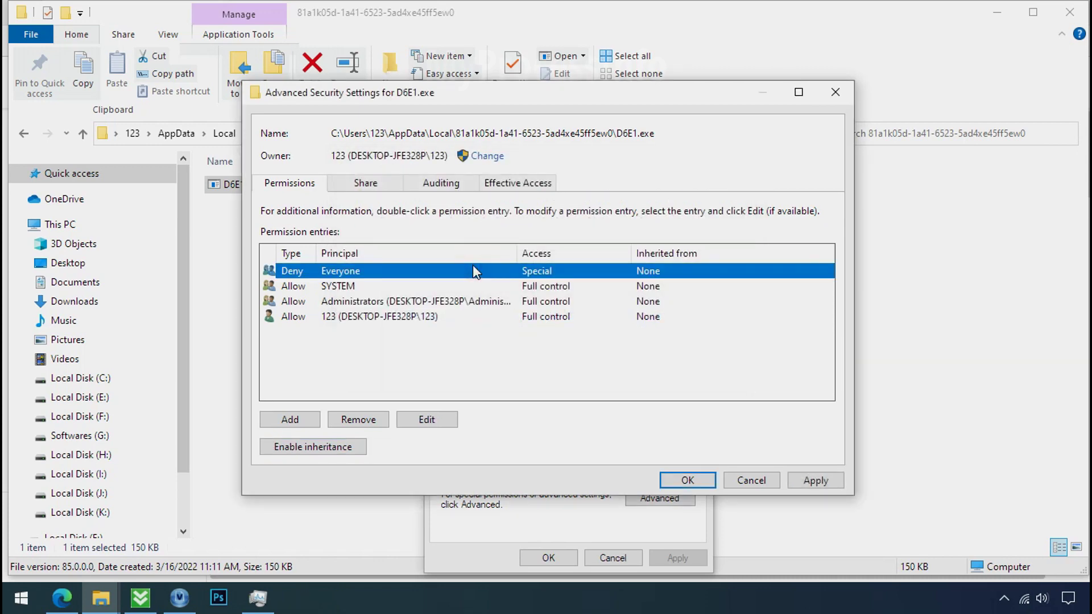
left_click(358, 419)
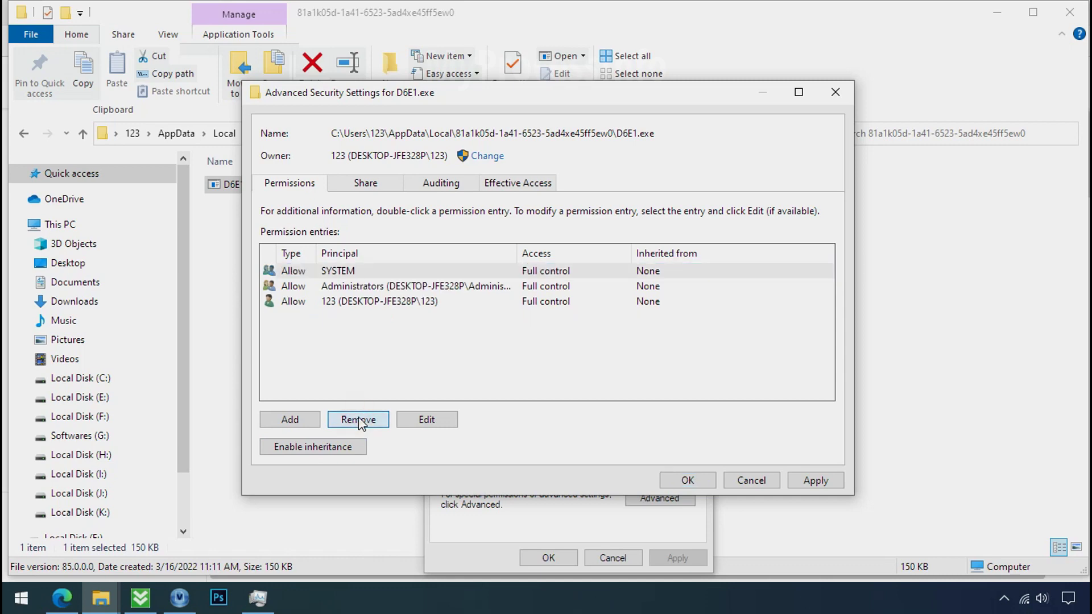
left_click(814, 481)
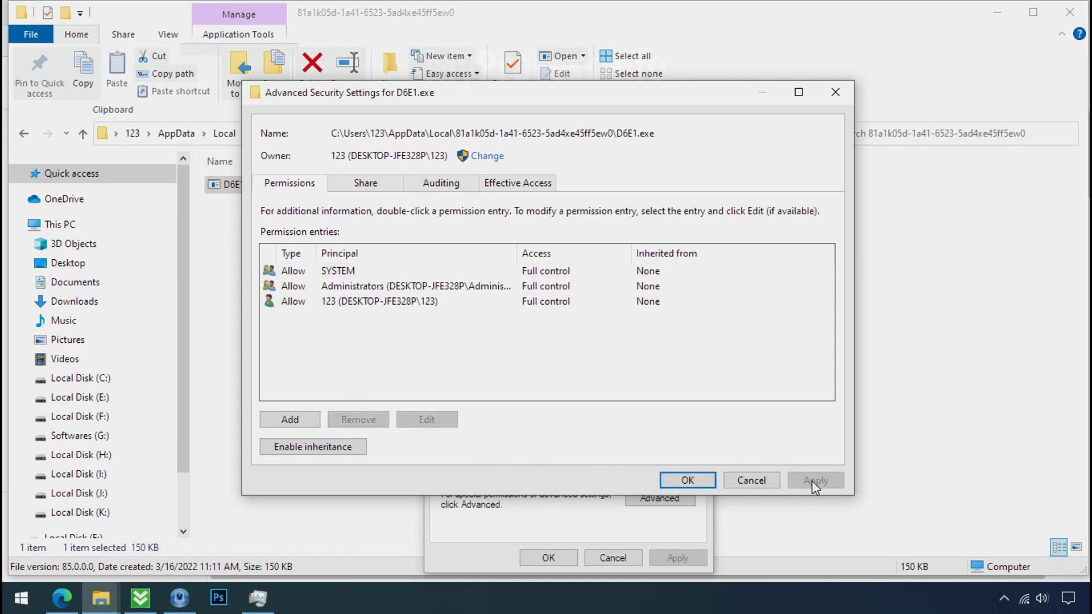
left_click(705, 481)
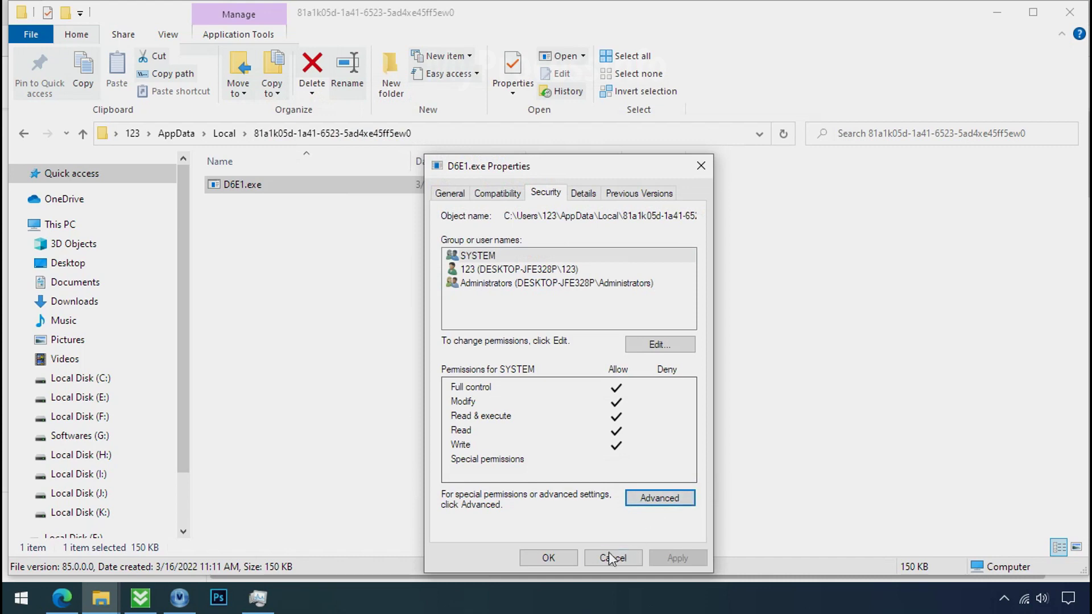
left_click(549, 558)
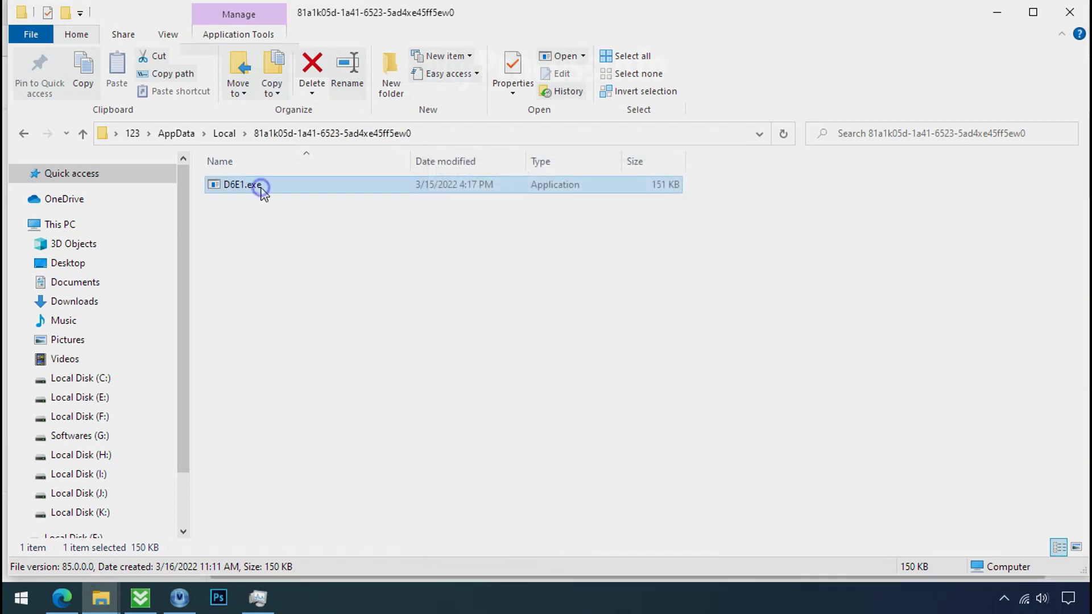
Step: Delete D6E1.exe from its AppData folder
right_click(262, 191)
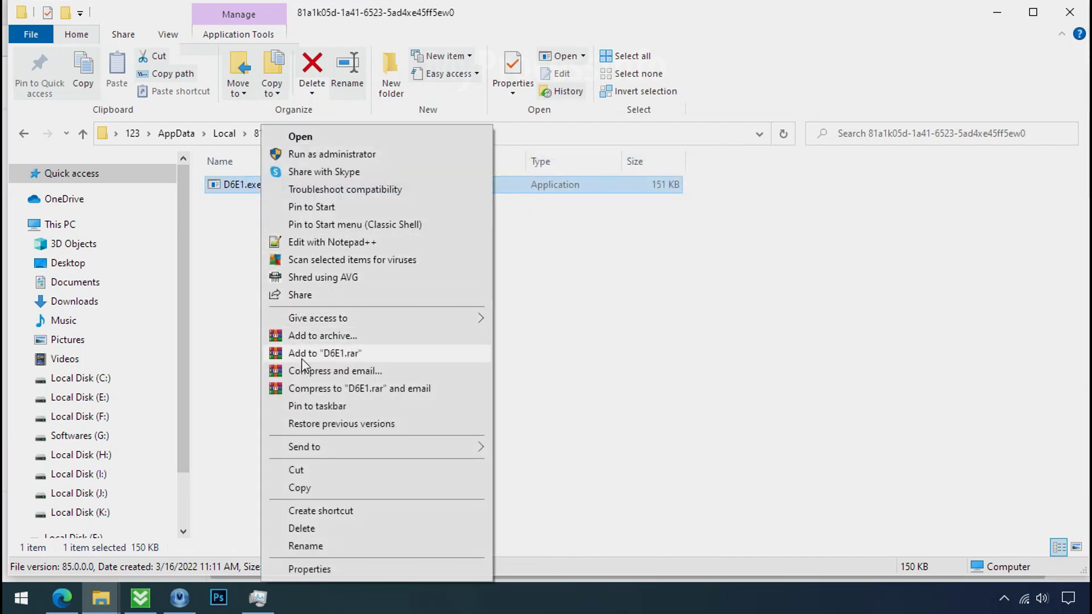
left_click(332, 533)
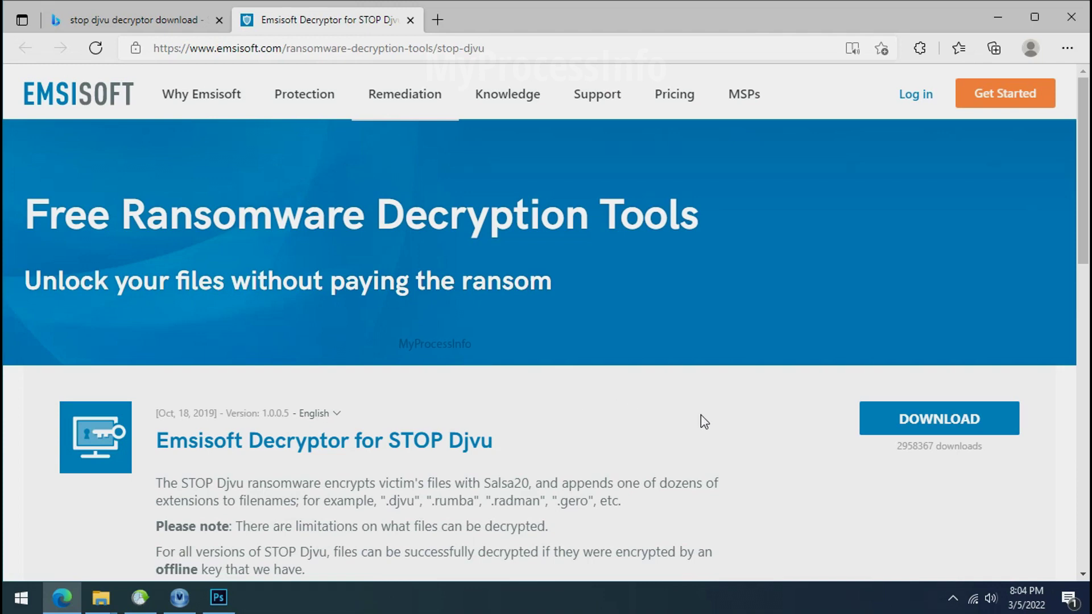
Step: Close Edge after the STOP Djvu decryptor download and launch decrypt_STOPDjvu.exe from the desktop
scroll(701, 415, "down", 1)
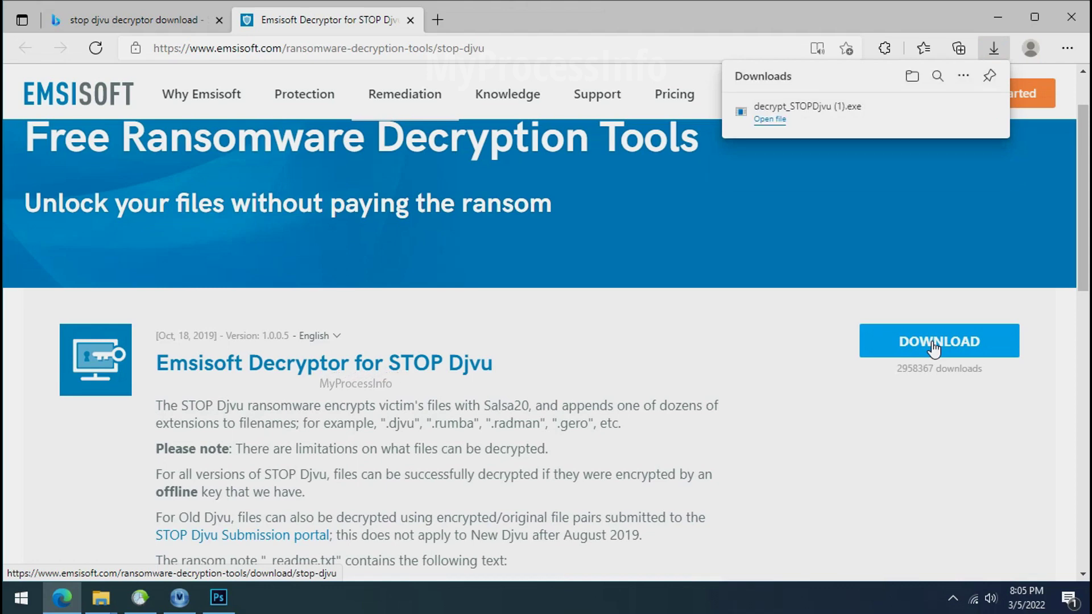
left_click(1066, 25)
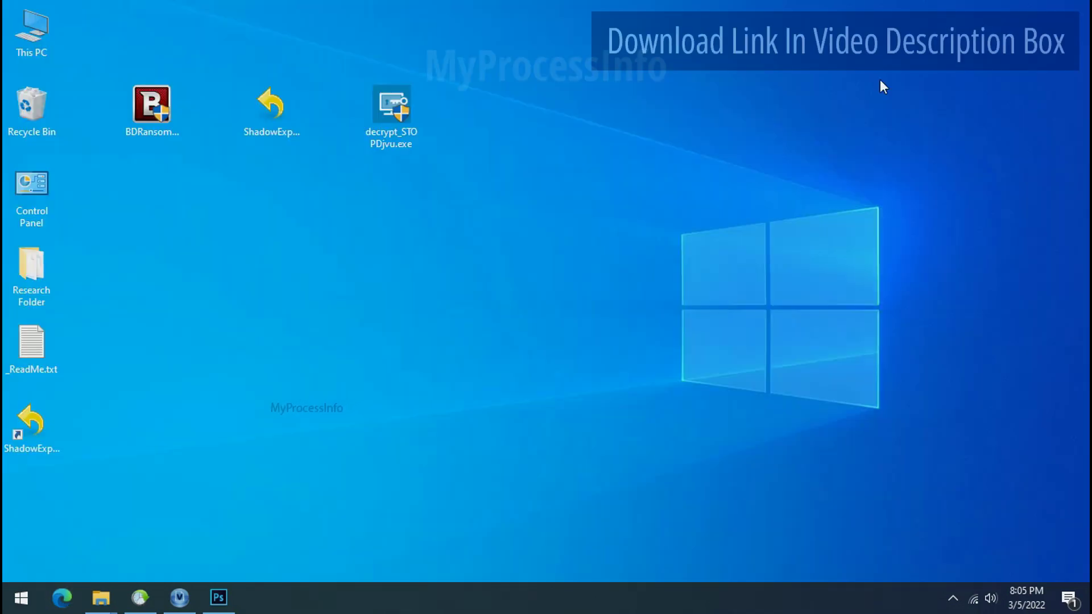
double_click(400, 113)
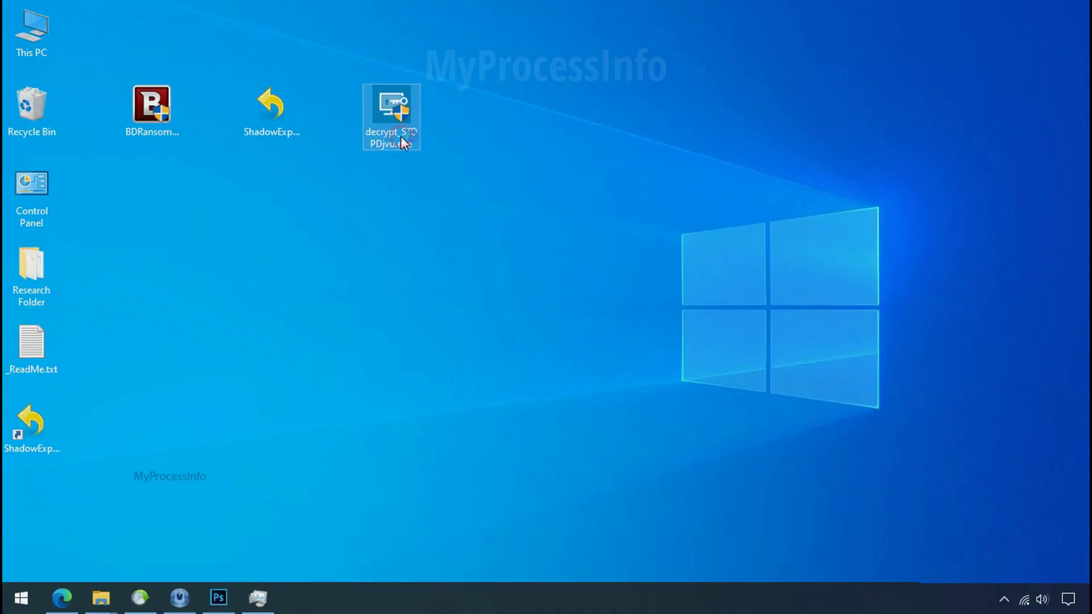
Step: Start the STOP Djvu decryptor, accepting the license terms and disclaimer
double_click(401, 136)
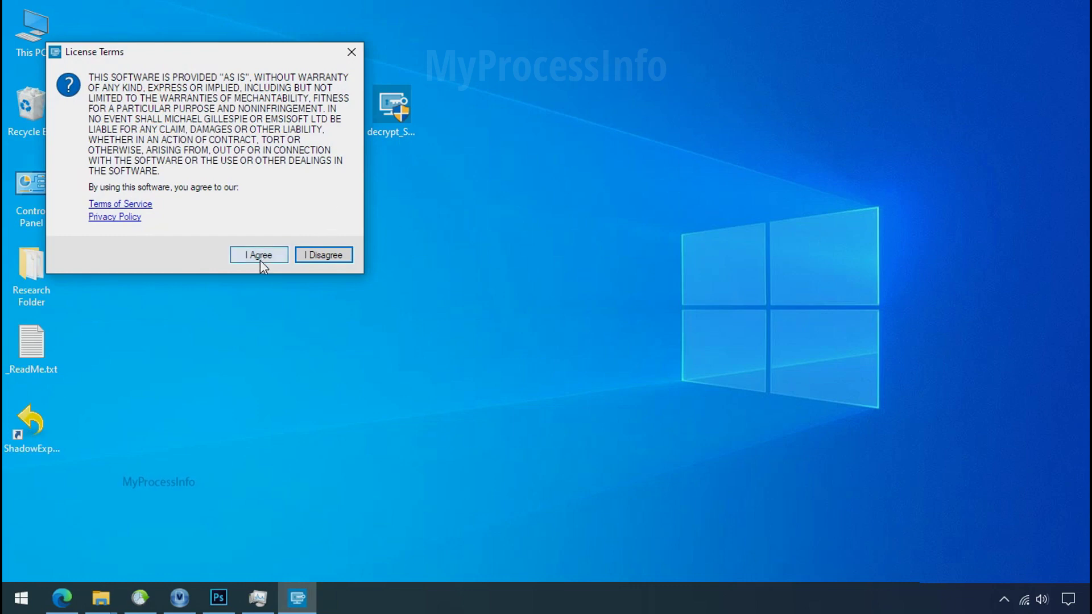
left_click(260, 256)
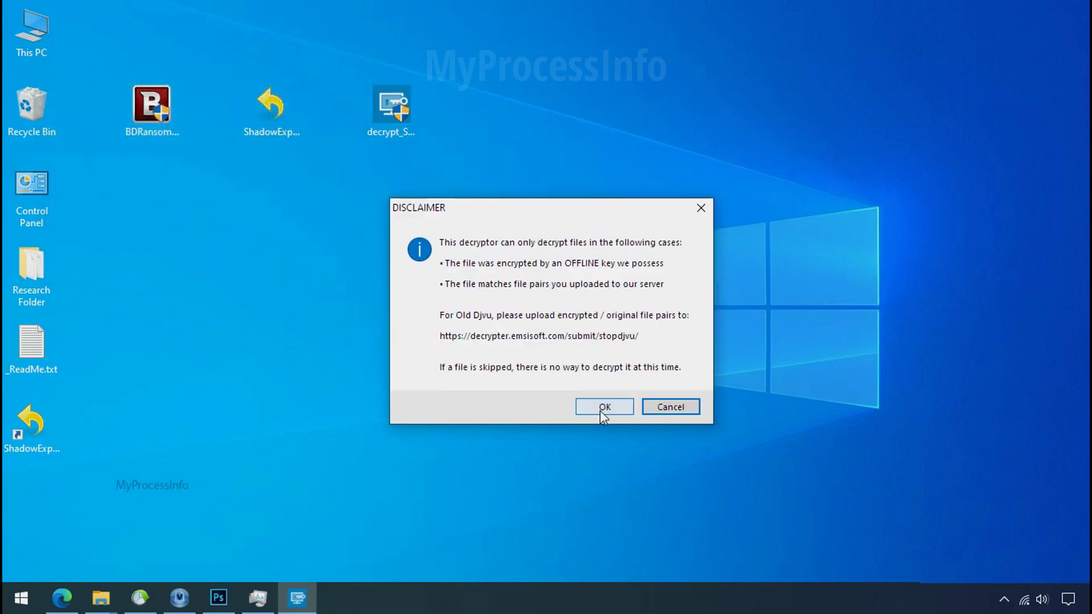
left_click(604, 408)
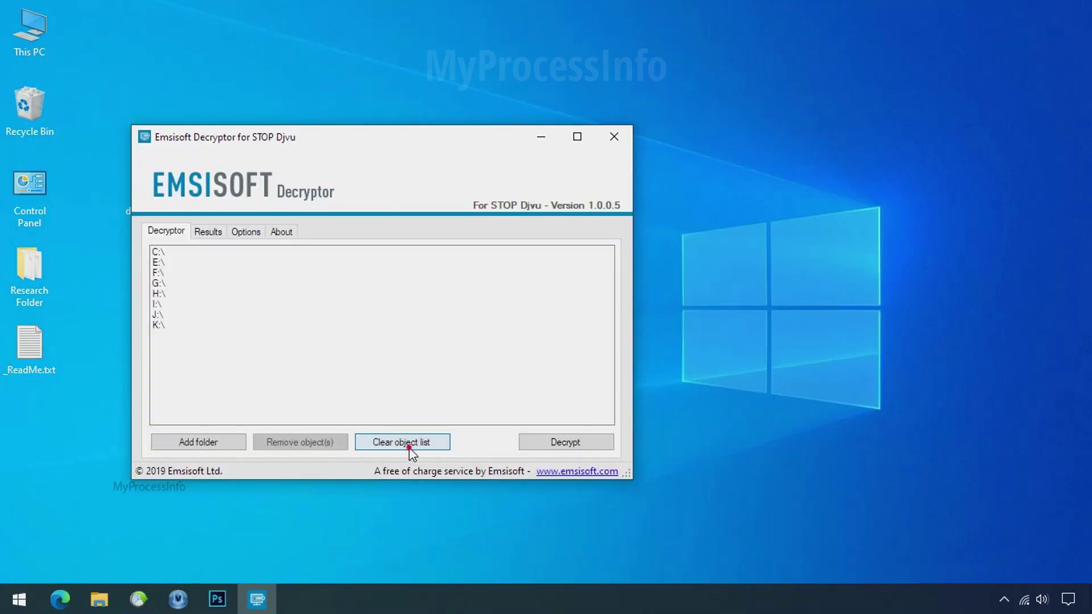
Step: Replace the object list with Desktop\Research Folder and run the decryption
left_click(409, 447)
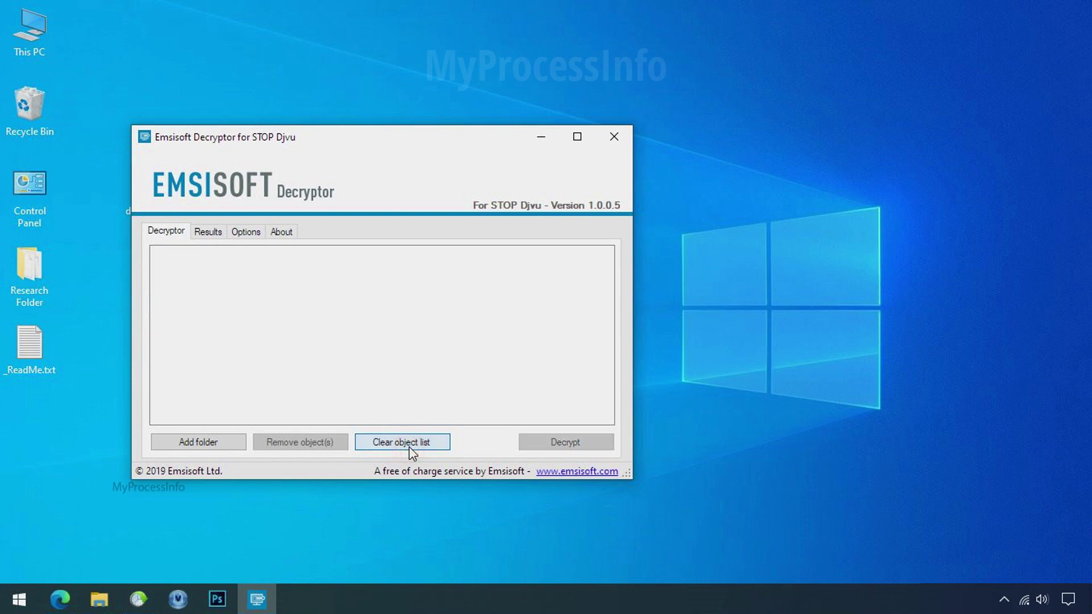
left_click(199, 443)
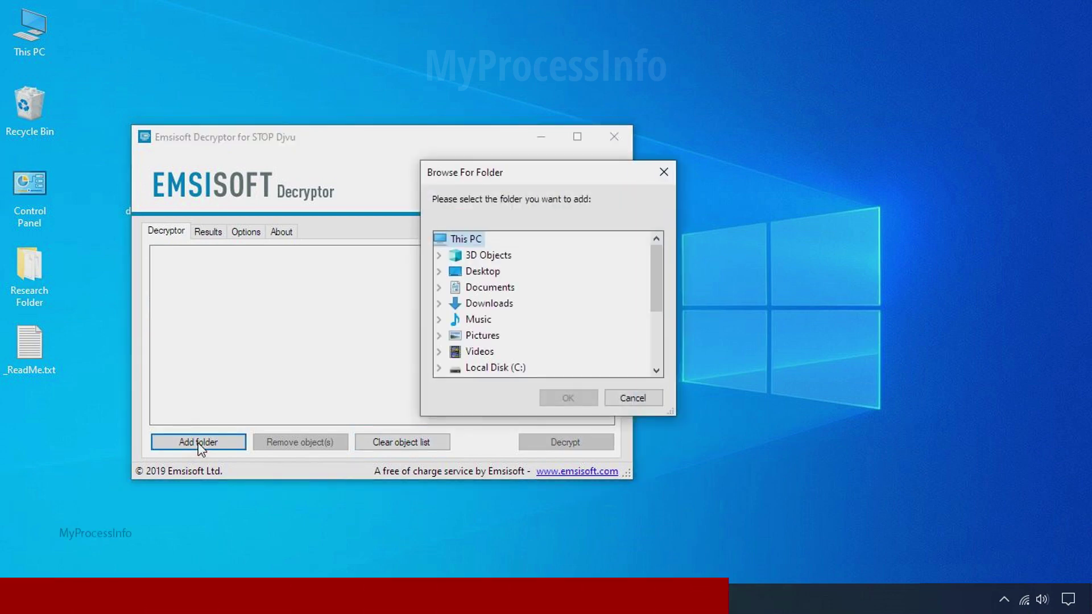
left_click(493, 277)
left_click(512, 287)
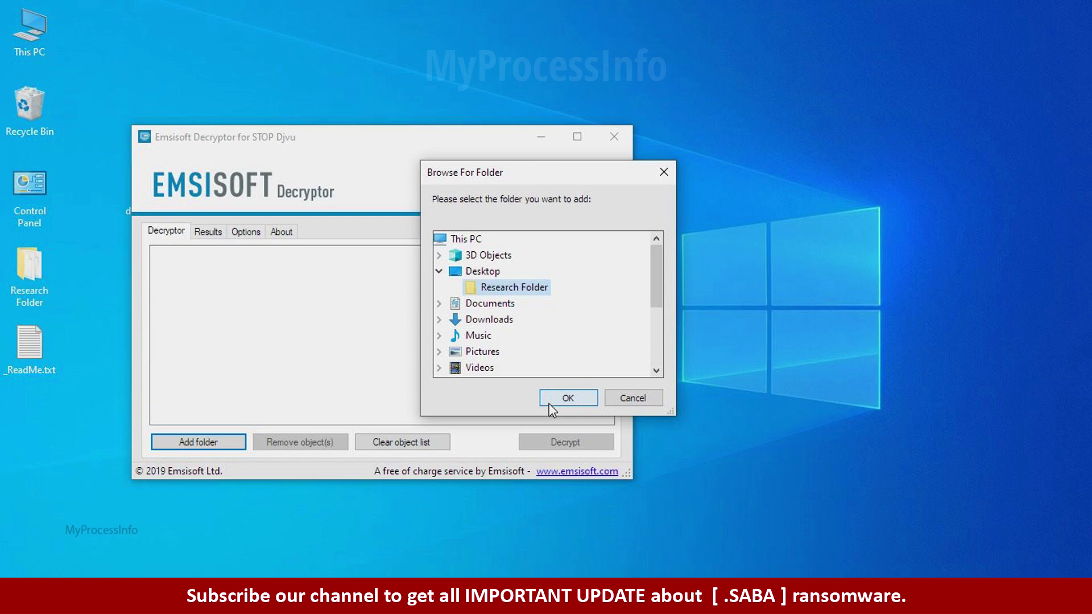
left_click(549, 401)
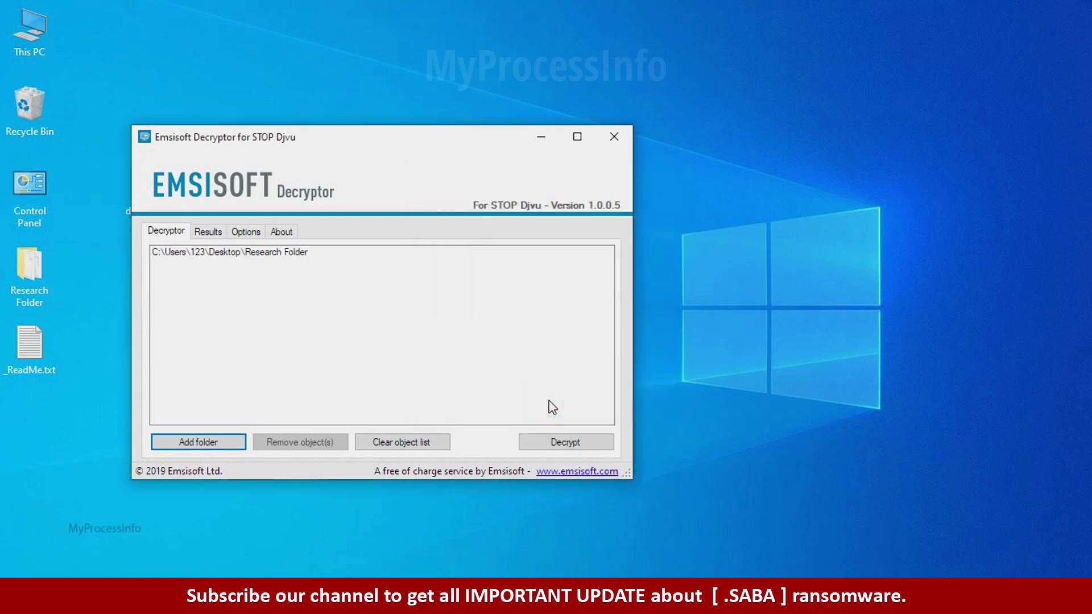
left_click(567, 444)
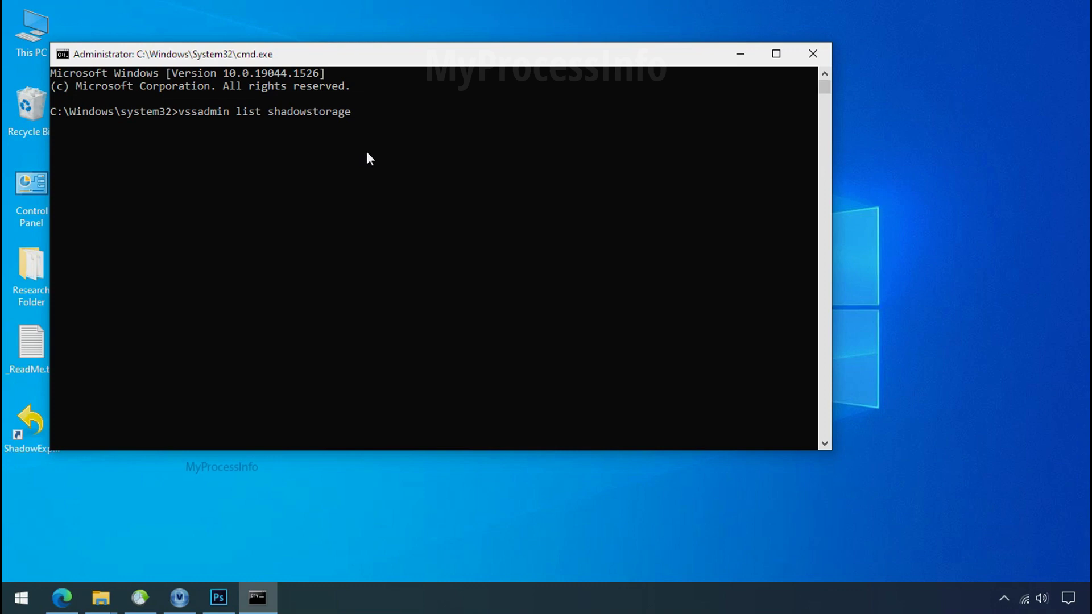
Step: Run 'vssadmin list shadowstorage' to show 2.99 GB of shadow storage used on C:
key("Return")
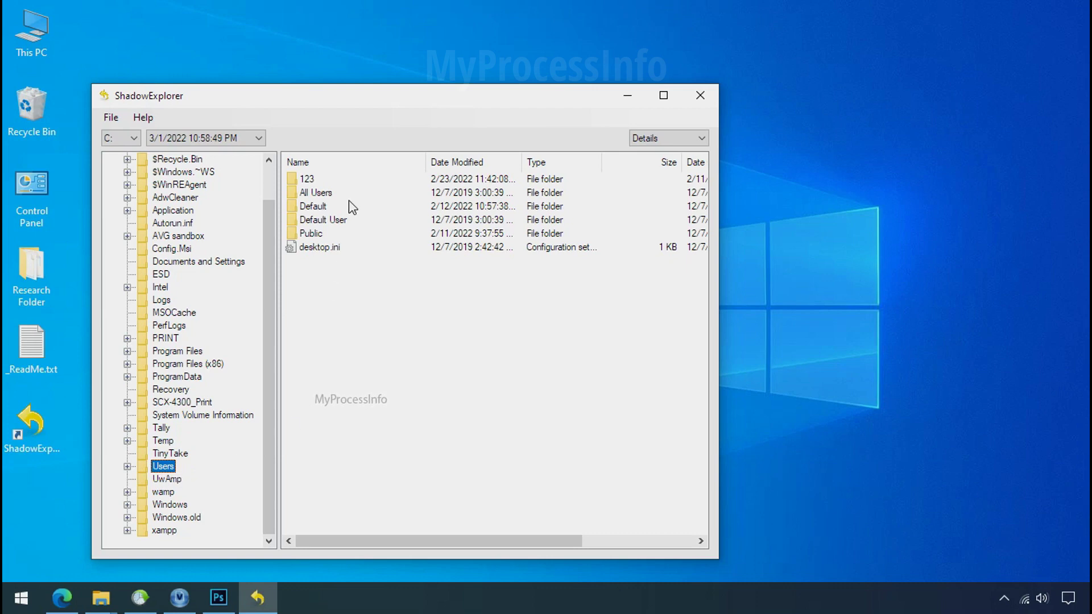
Step: Export Research Folder from the snapshot's Users\123\Desktop to the Desktop
double_click(312, 177)
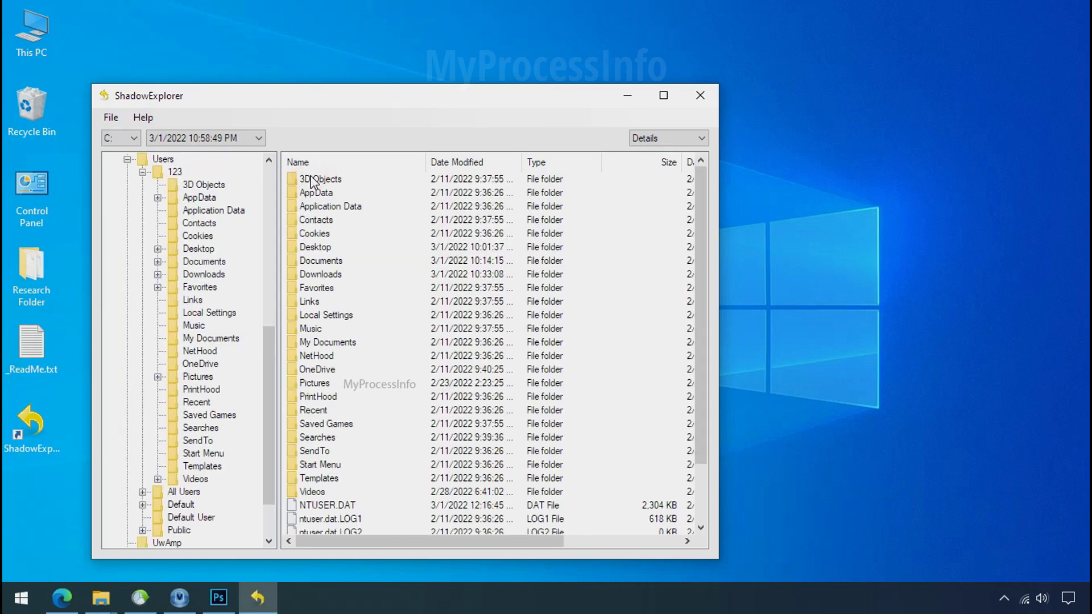
double_click(316, 247)
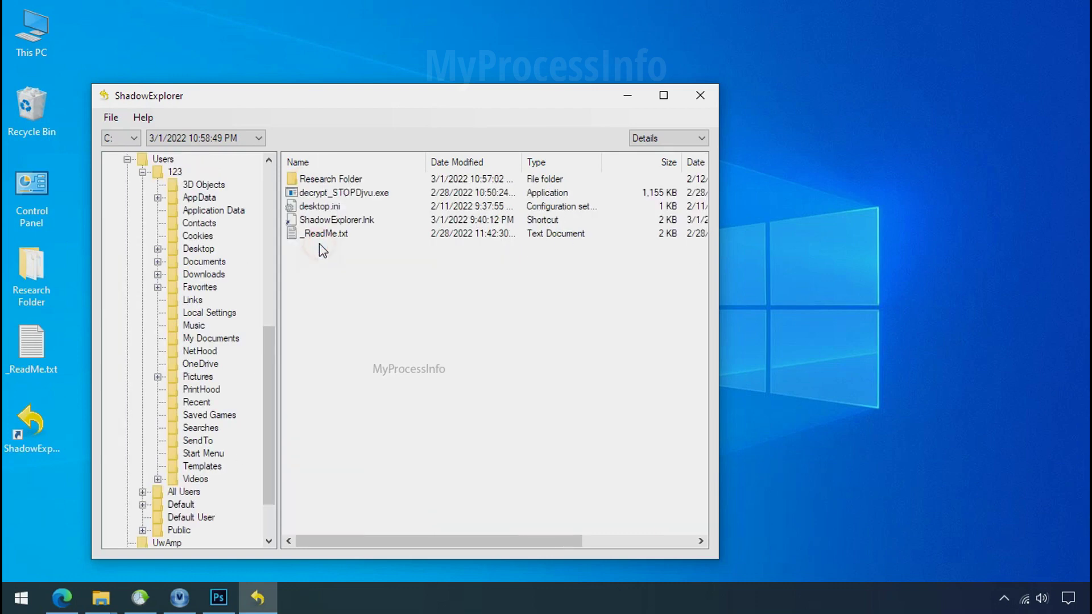
right_click(344, 180)
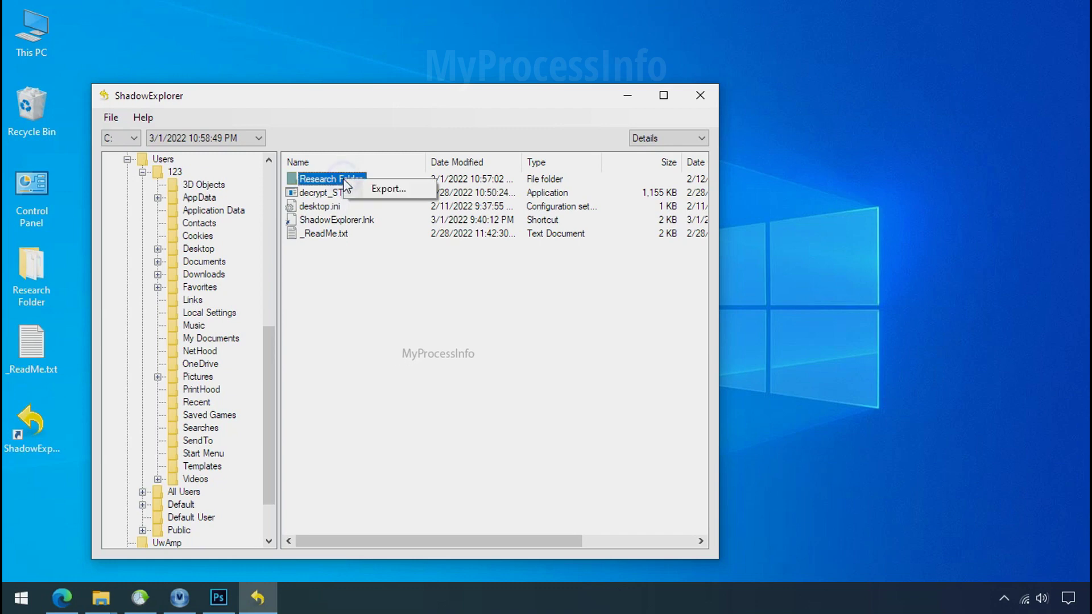
left_click(357, 193)
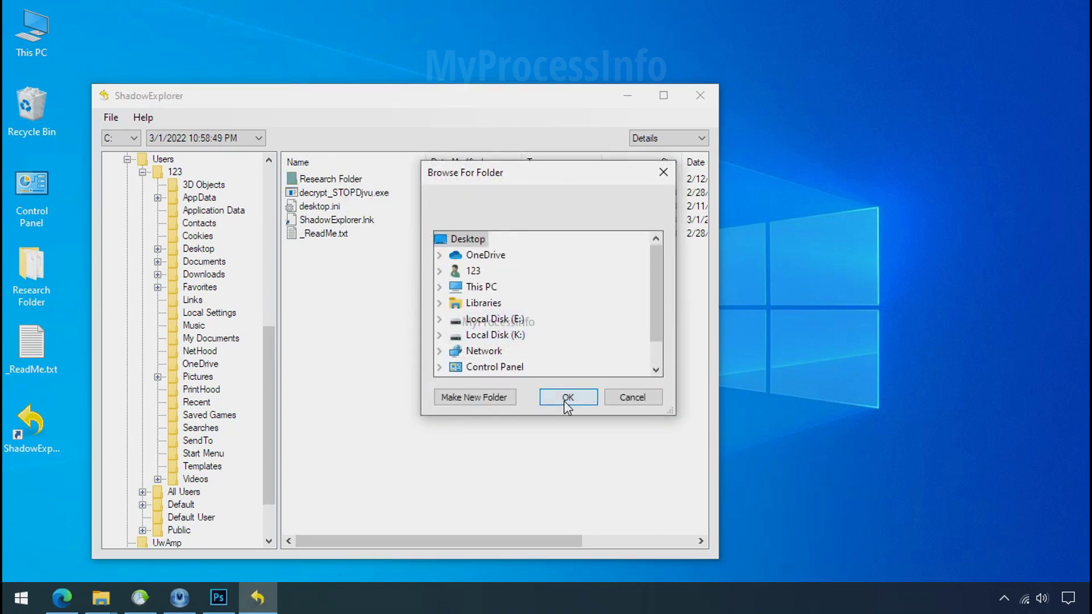
left_click(420, 292)
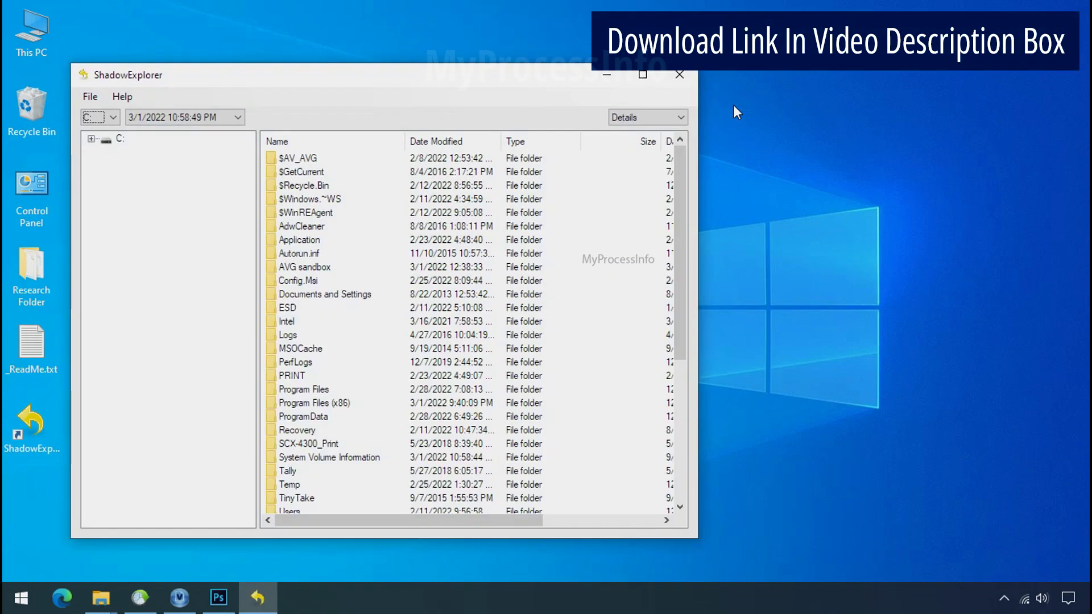
Step: Select drive C: and the 3/1/2022 10:58:49 PM snapshot in ShadowExplorer
left_click(112, 117)
left_click(105, 132)
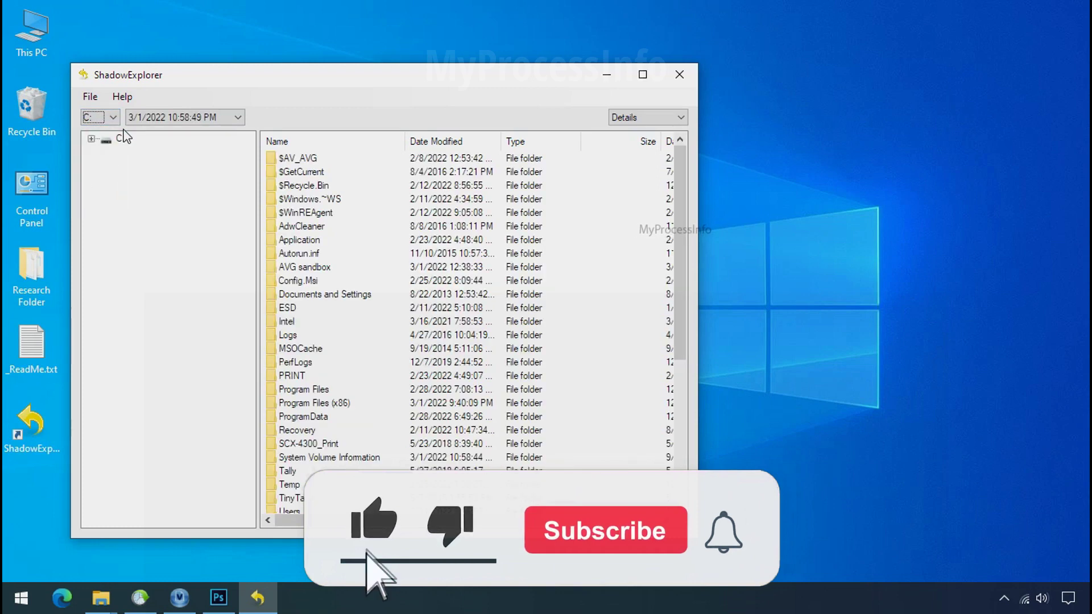
left_click(209, 118)
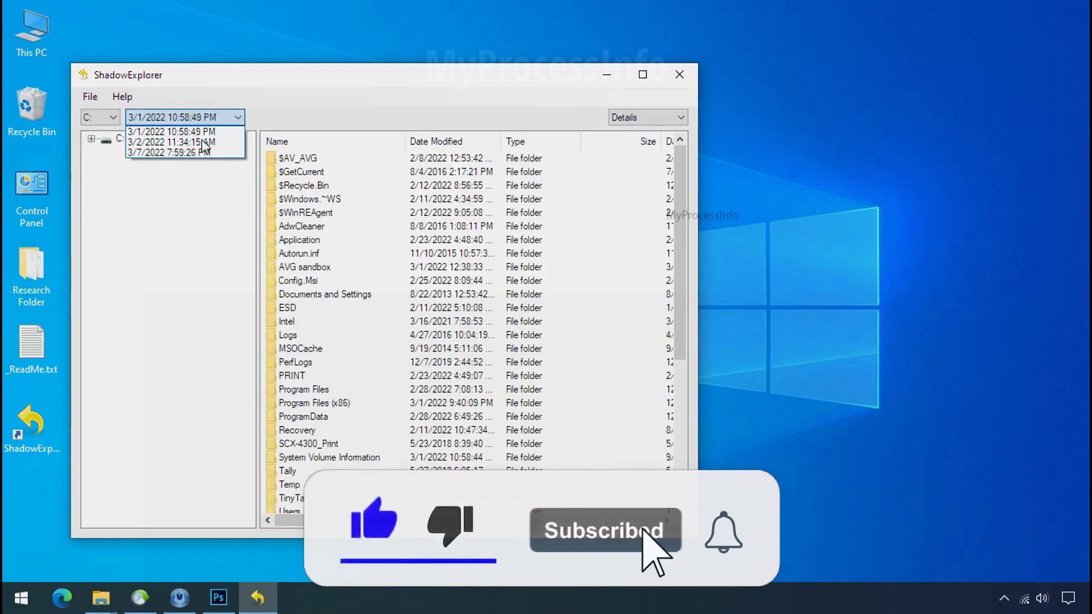
left_click(198, 132)
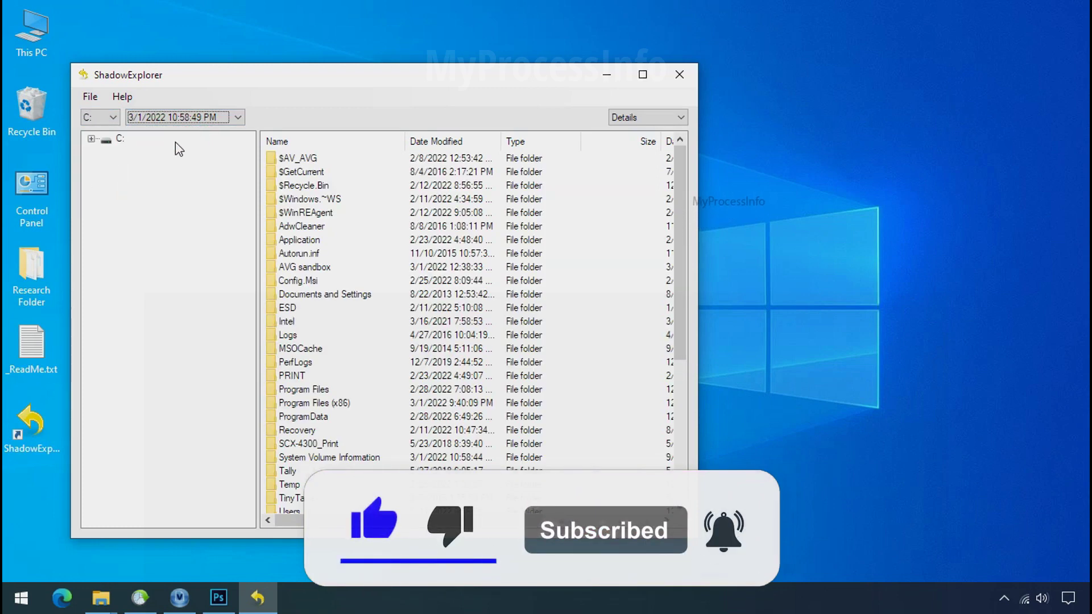
Step: Browse to Users > 123 > Desktop and start exporting Research Folder
left_click(144, 484)
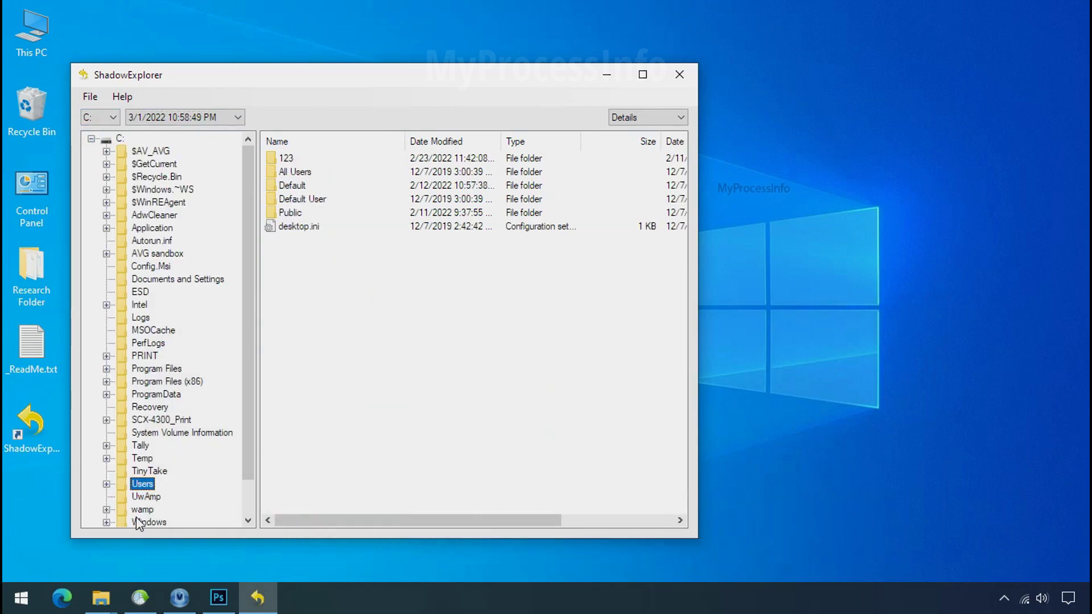
left_click(287, 158)
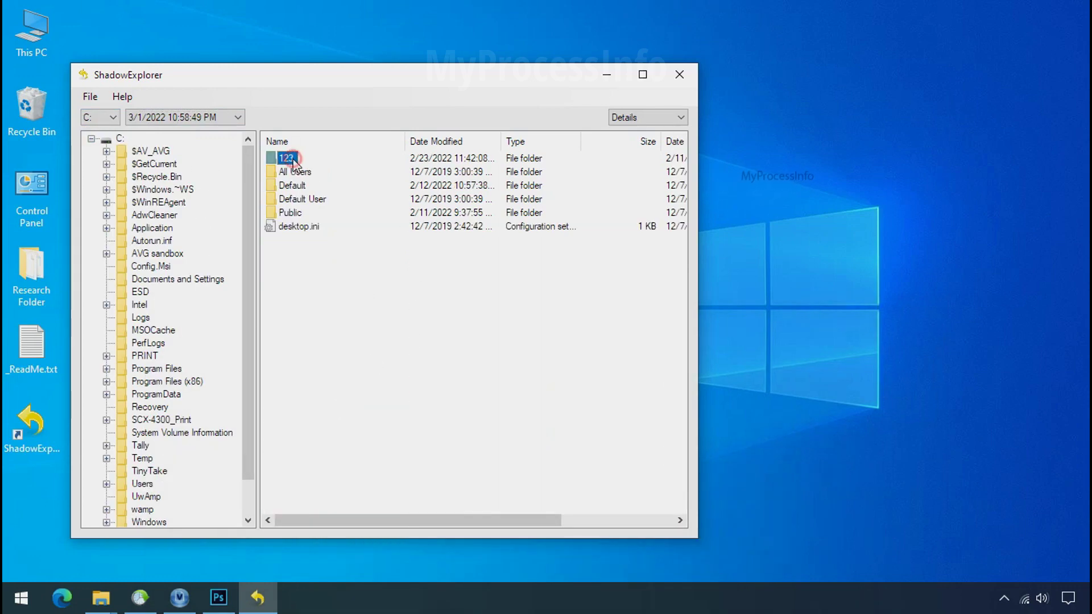
double_click(293, 161)
left_click(297, 227)
double_click(299, 229)
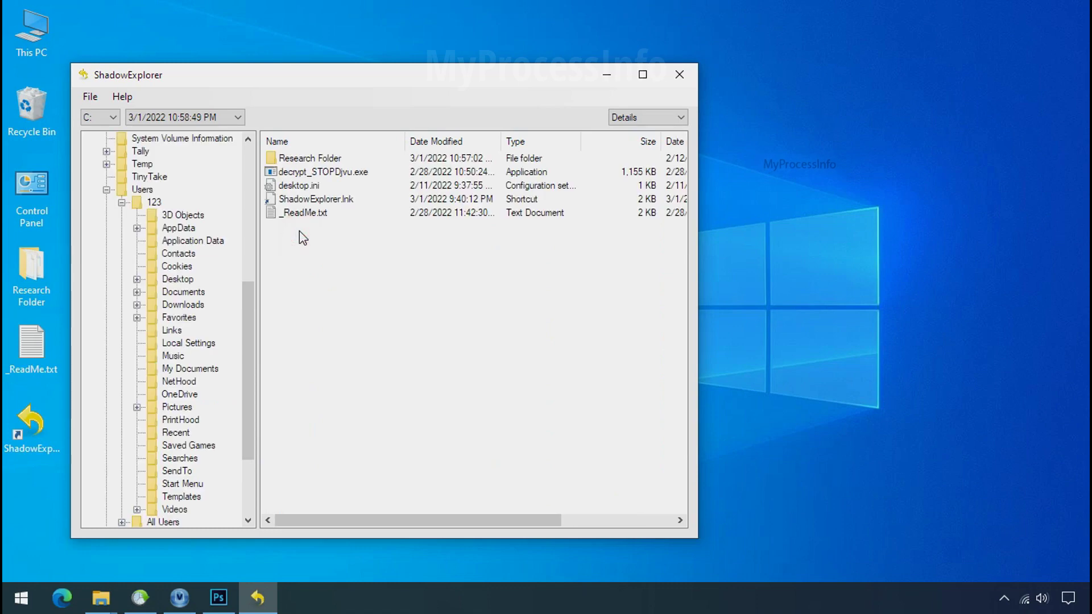
left_click(303, 160)
right_click(304, 159)
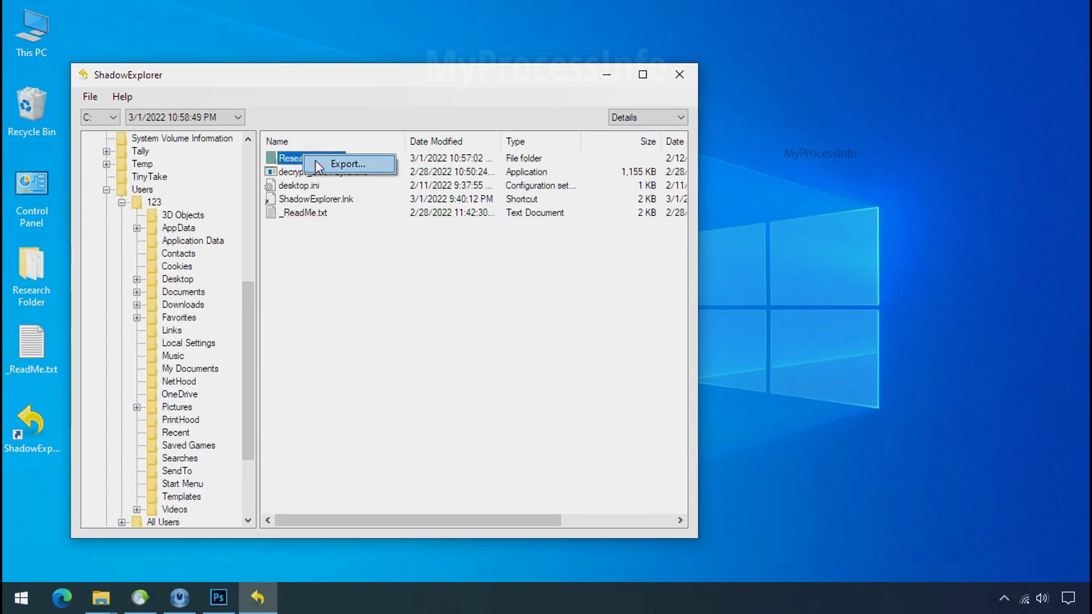
left_click(347, 164)
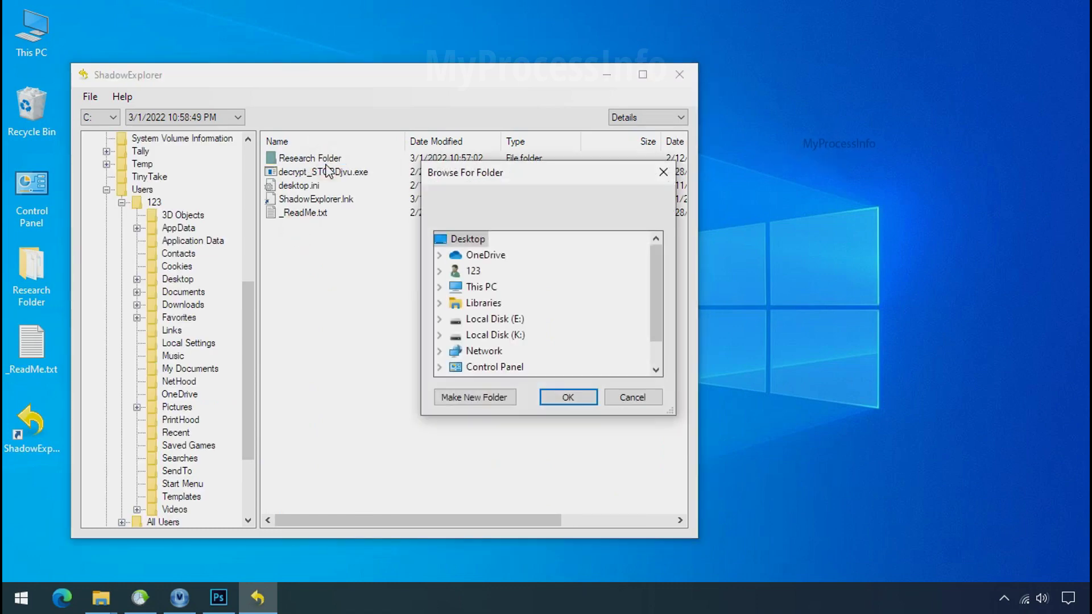
Step: Export into the Recover folder on Softwares (G:) and return to File Explorer
double_click(472, 293)
scroll(519, 307, "down", 2)
left_click(510, 320)
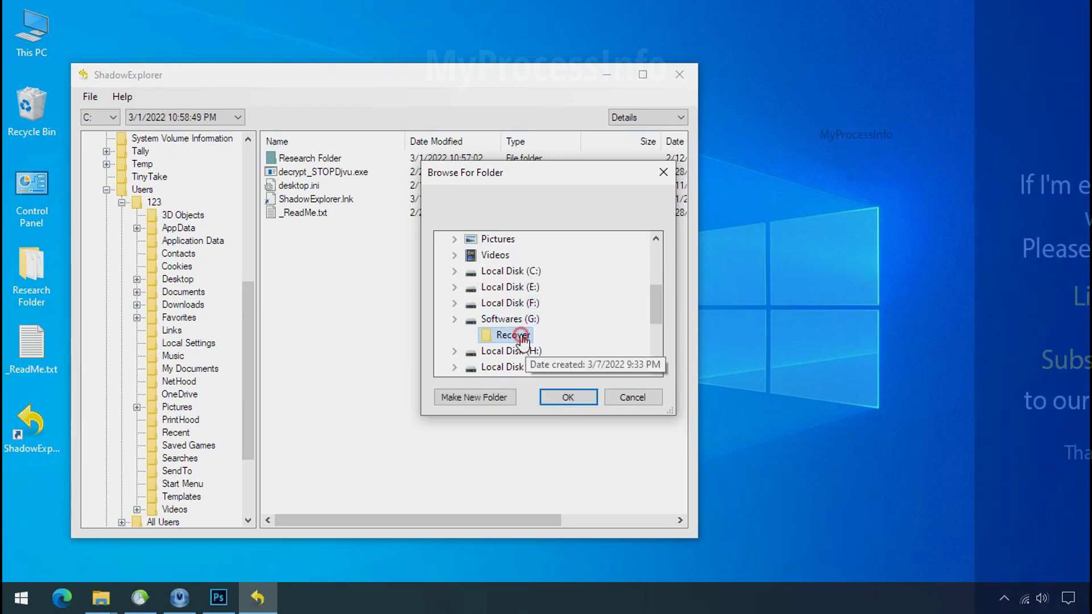
left_click(513, 335)
left_click(566, 398)
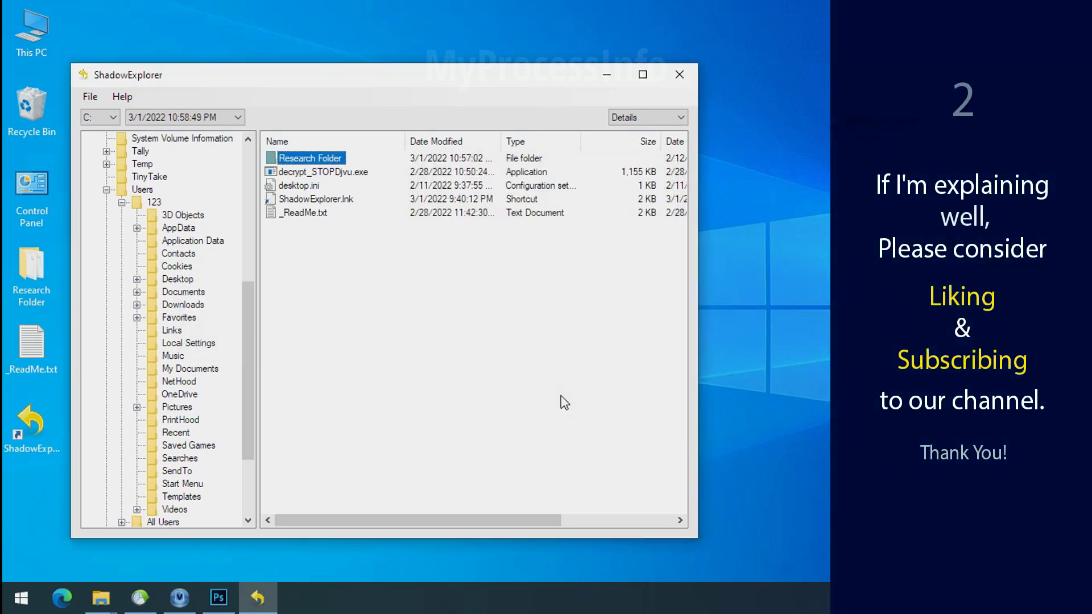
left_click(607, 76)
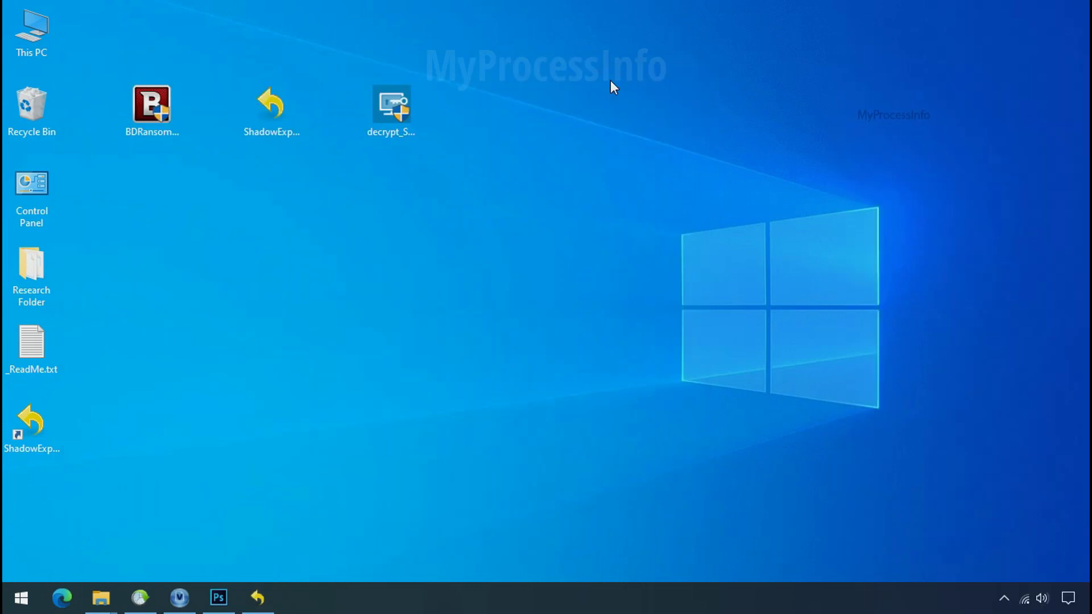
left_click(101, 597)
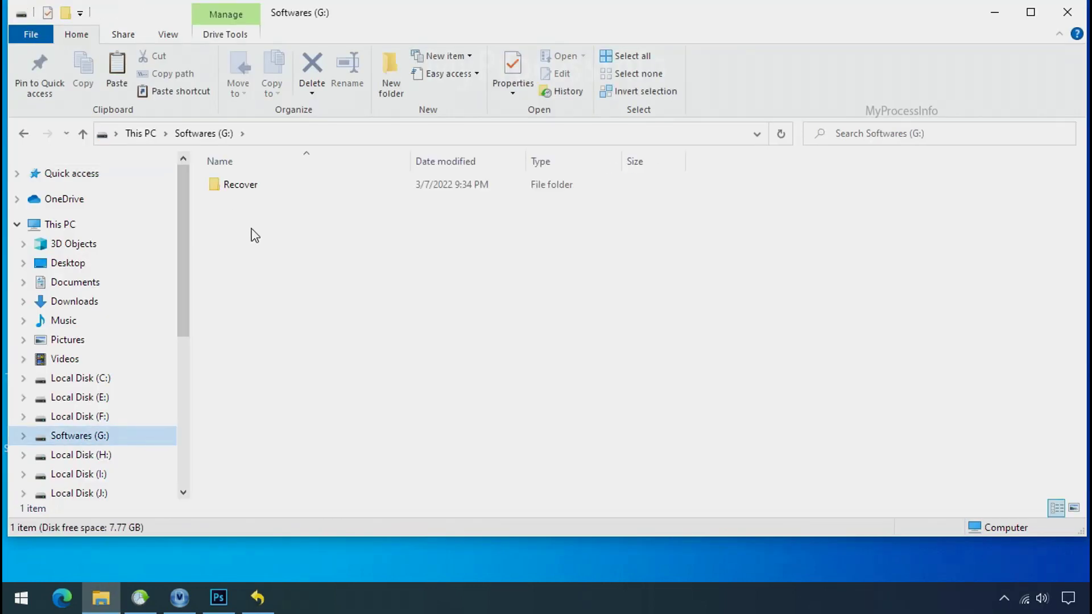
Step: Open Recover > Research Folder on G: and enlarge icons to preview the PNG, PDF and XLSX files
double_click(219, 187)
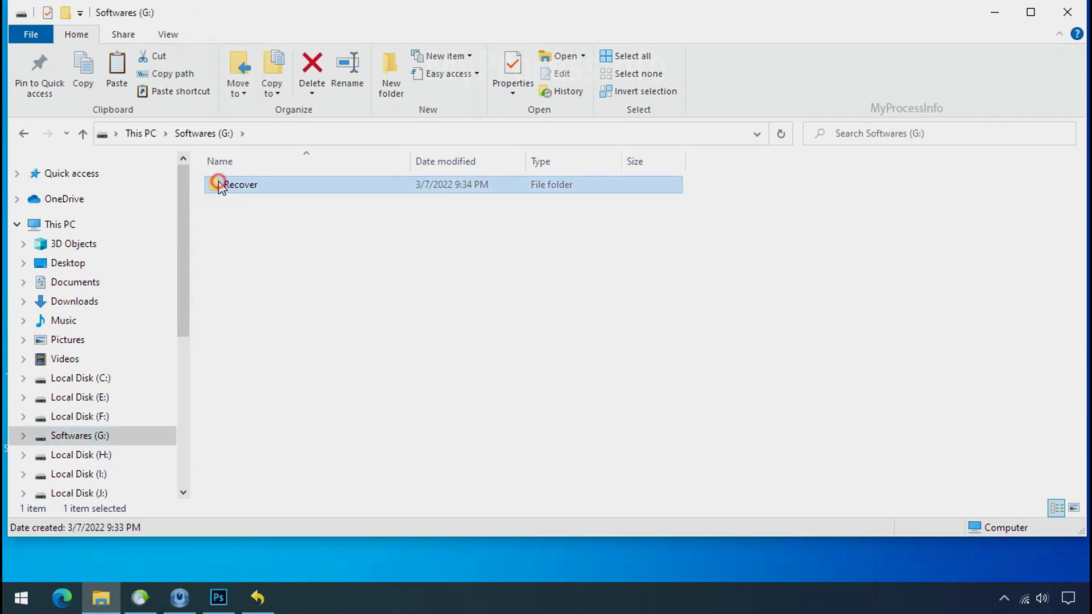
double_click(226, 187)
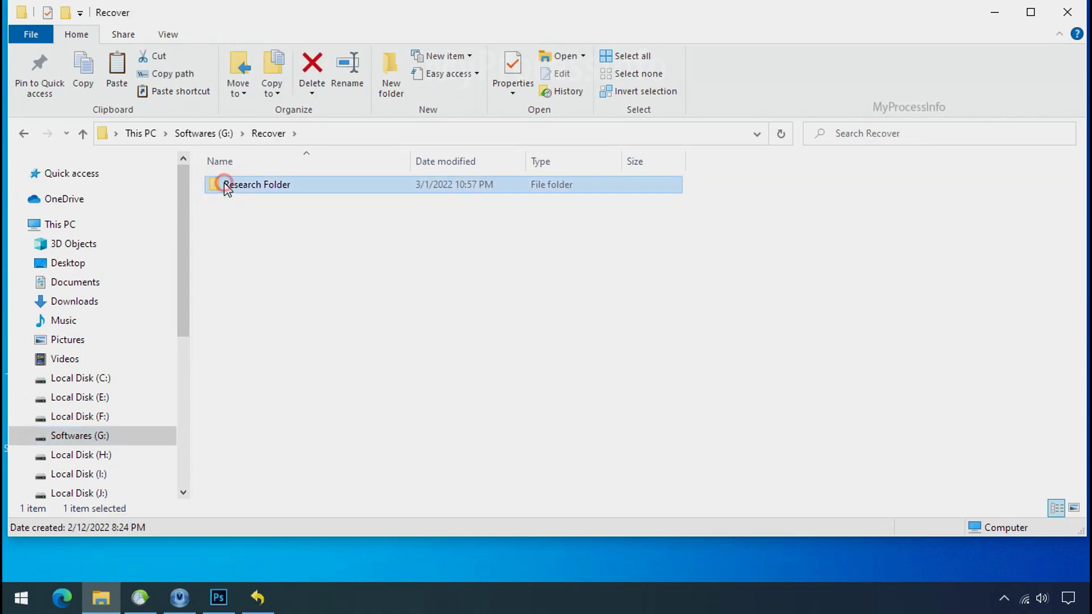
left_click(243, 188)
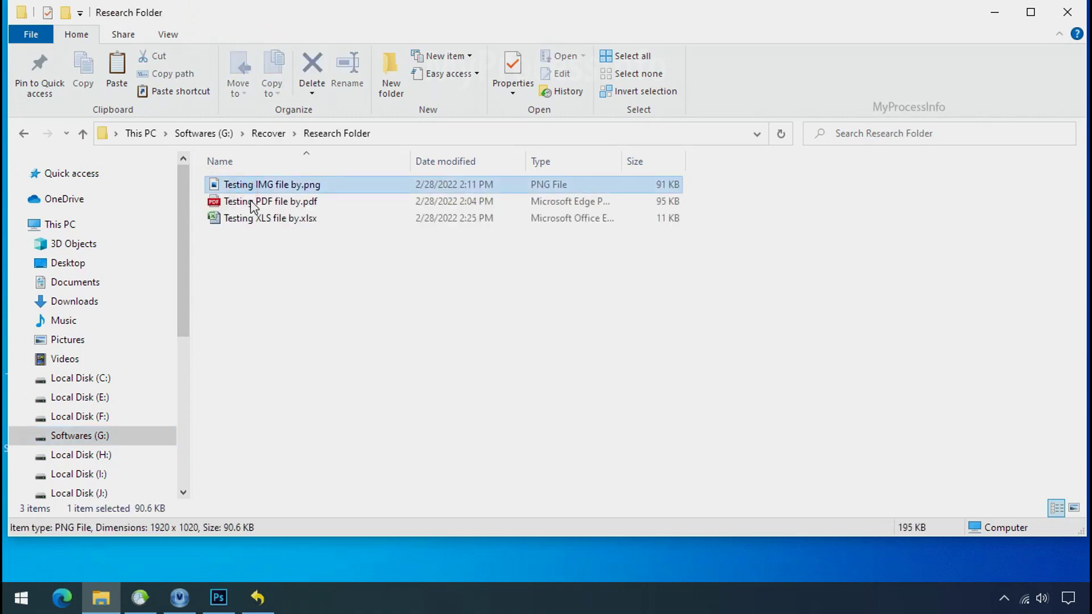
left_click(250, 202)
left_click(263, 220)
left_click(282, 186)
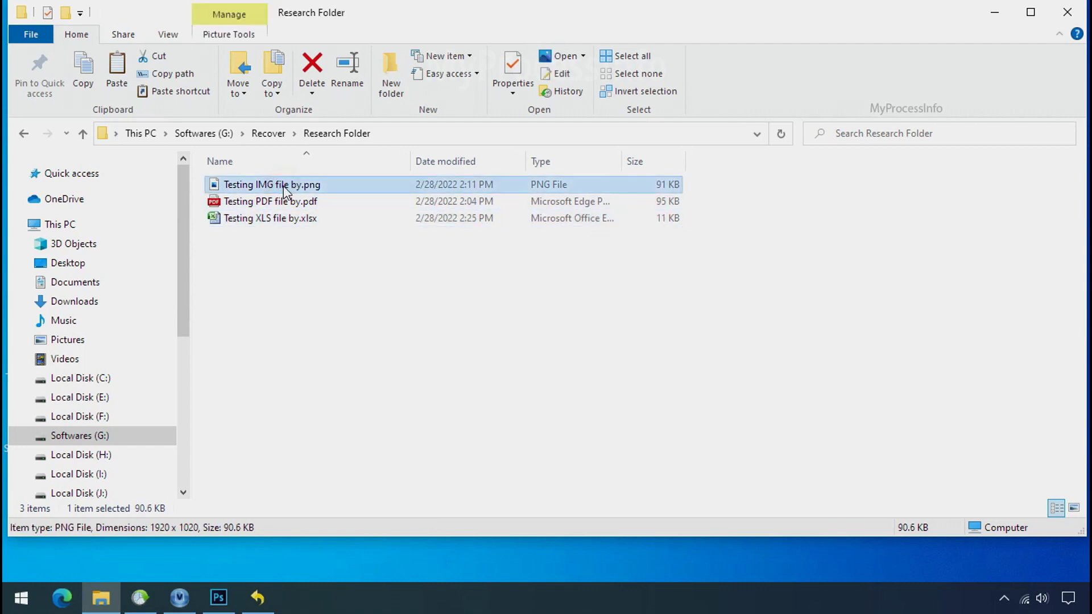
scroll(451, 314, "up", 4, "ctrl")
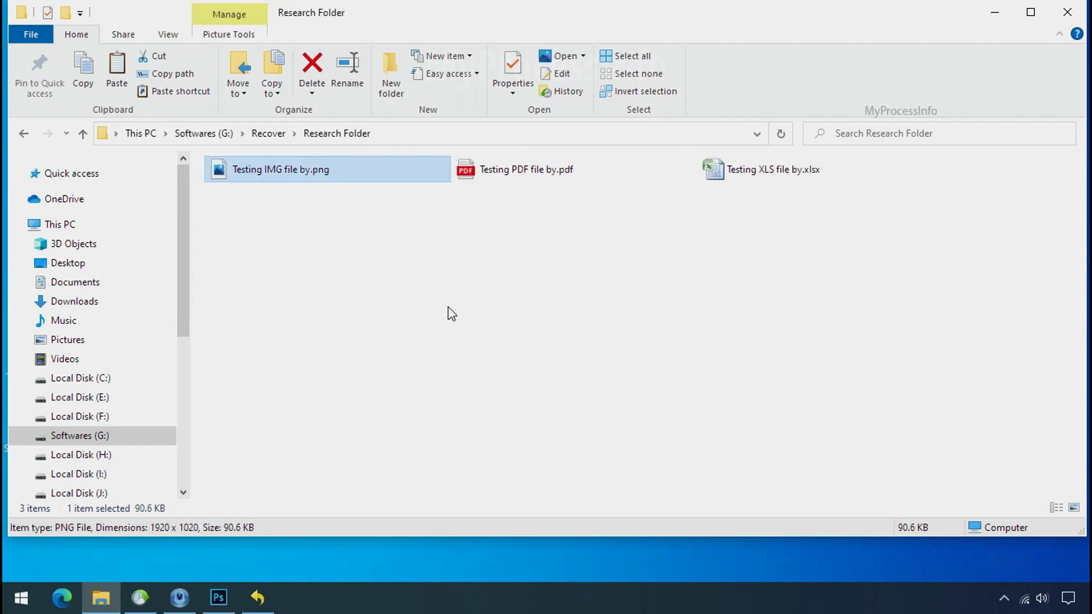
scroll(450, 316, "up", 3, "ctrl")
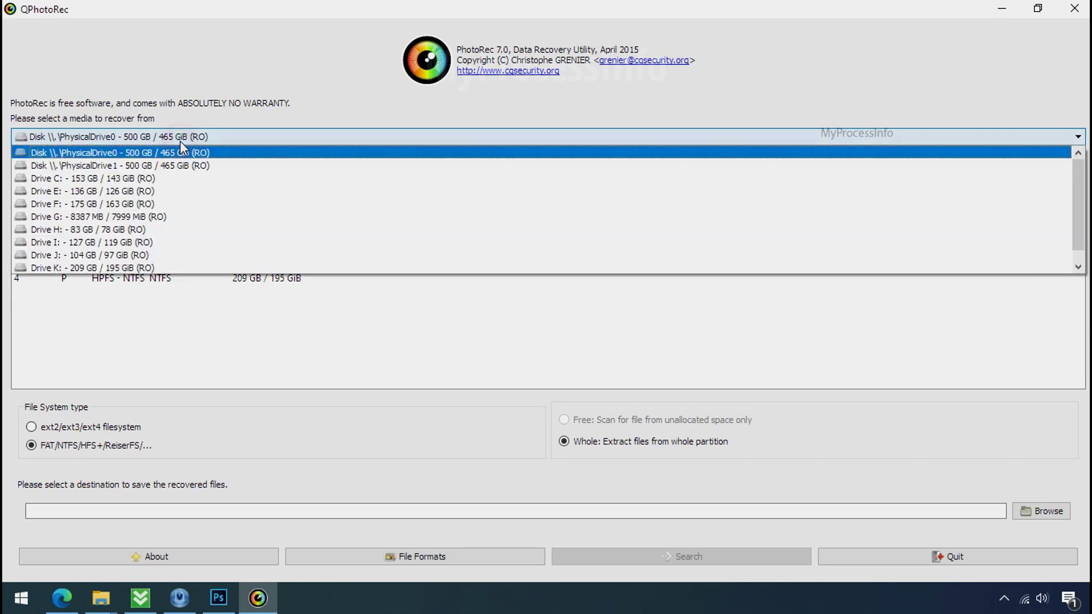
Step: Review QPhotoRec's recovery media list, then select the downloaded testdisk win.zip on the desktop
scroll(192, 228, "down", 1)
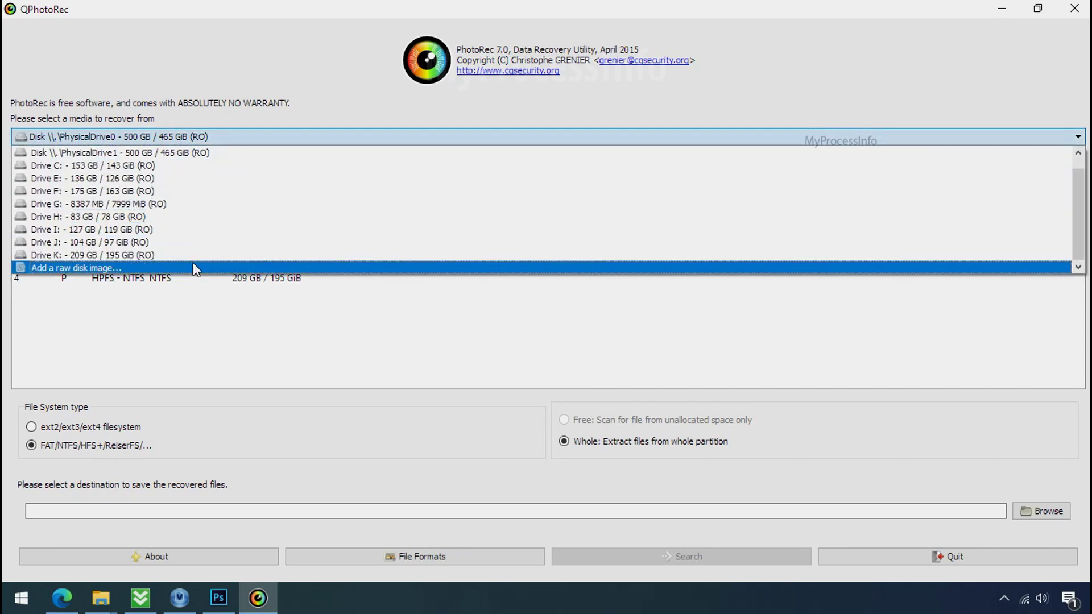
left_click(283, 82)
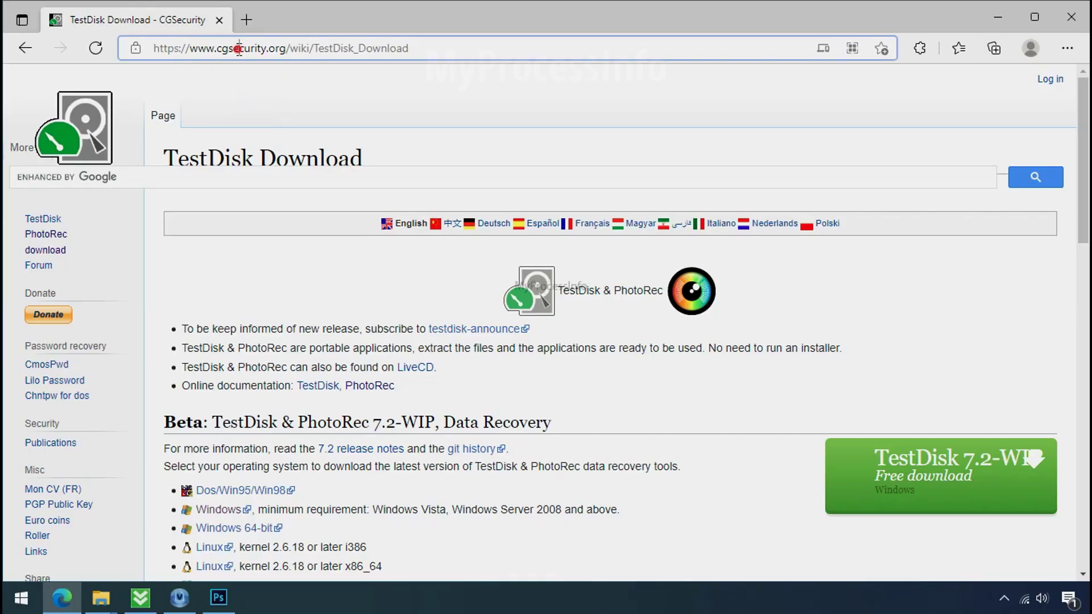
left_click(282, 108)
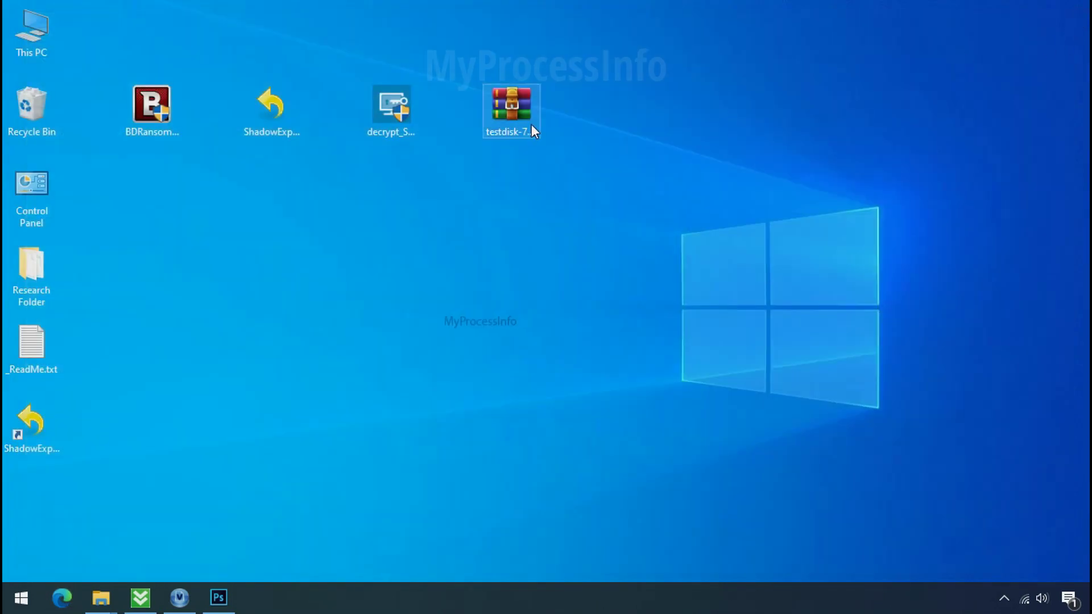
left_click(528, 124)
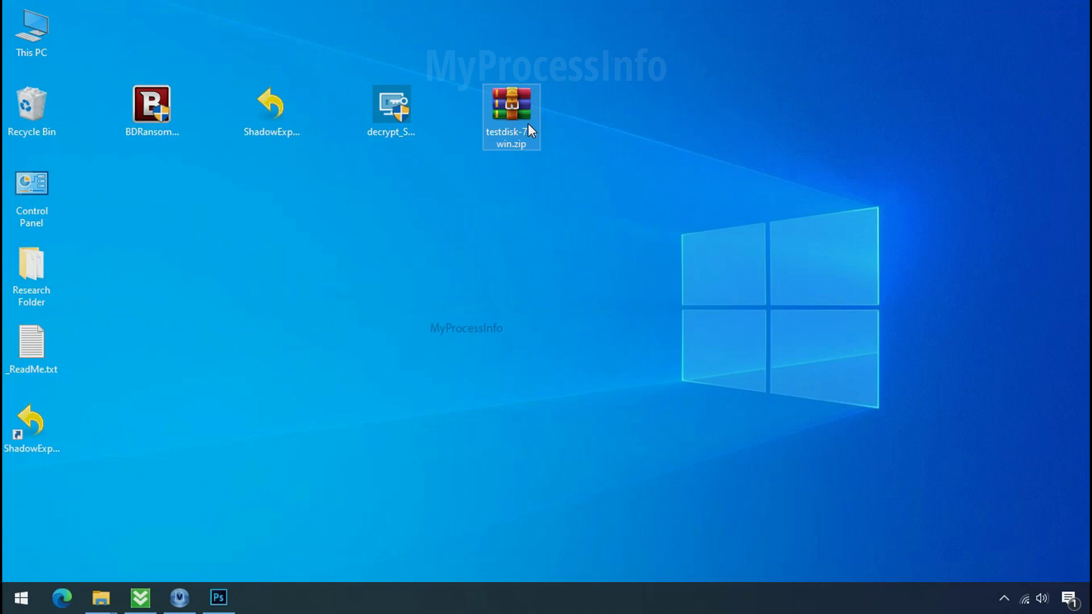
Step: Extract the TestDisk zip into a testdisk-7.0.win folder and open it
right_click(528, 124)
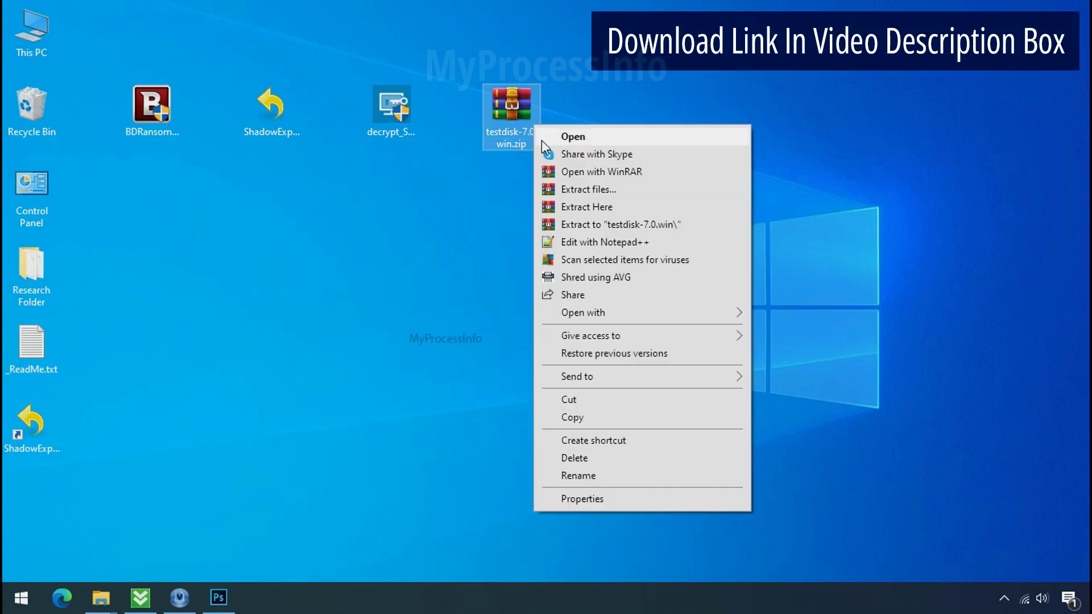
left_click(604, 226)
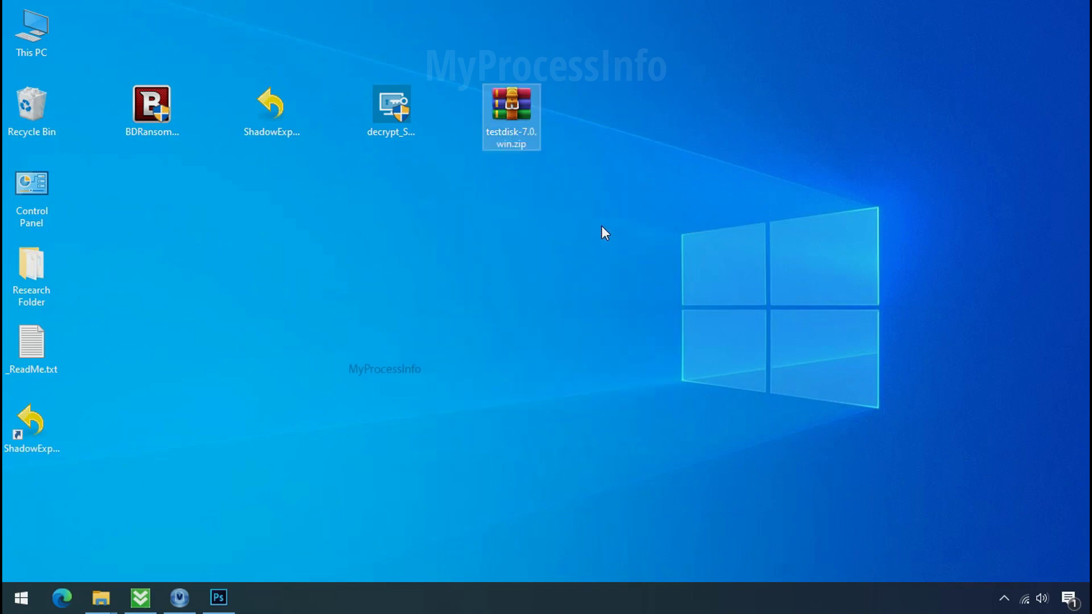
left_click(637, 144)
double_click(638, 146)
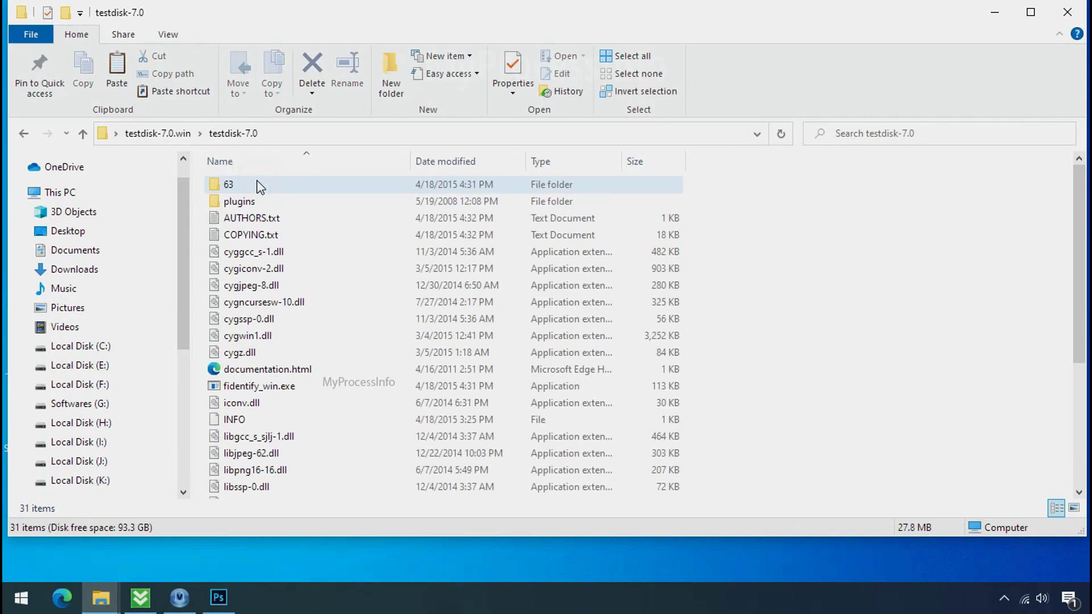
Step: Launch qphotorec_win.exe from the extracted testdisk folder
scroll(307, 378, "down", 4)
left_click(305, 377)
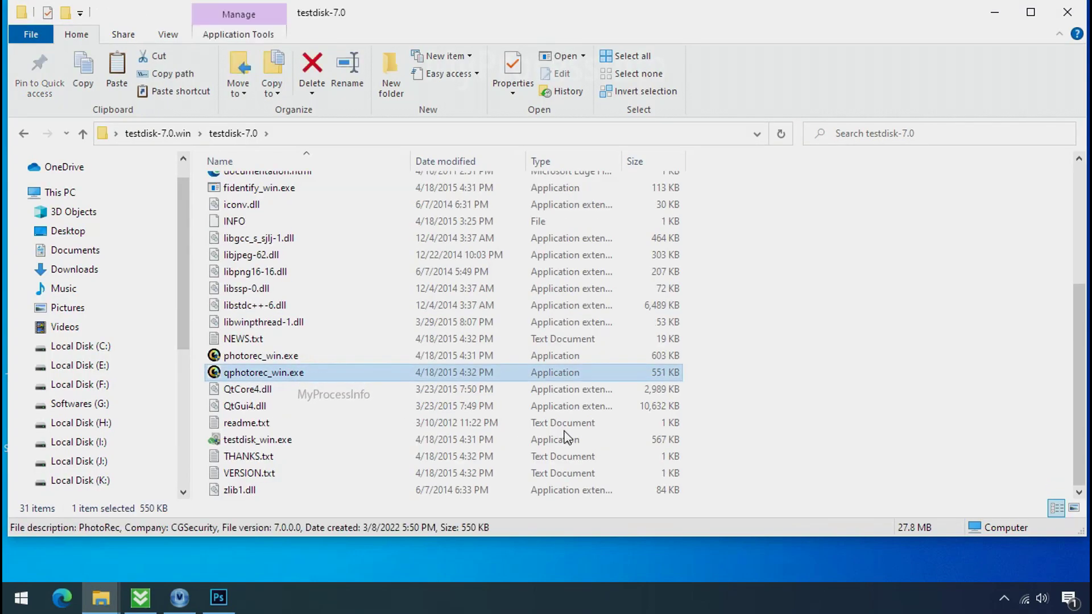
double_click(256, 373)
Step: Select Drive C as the recovery source and reset the file formats list to none
left_click(219, 138)
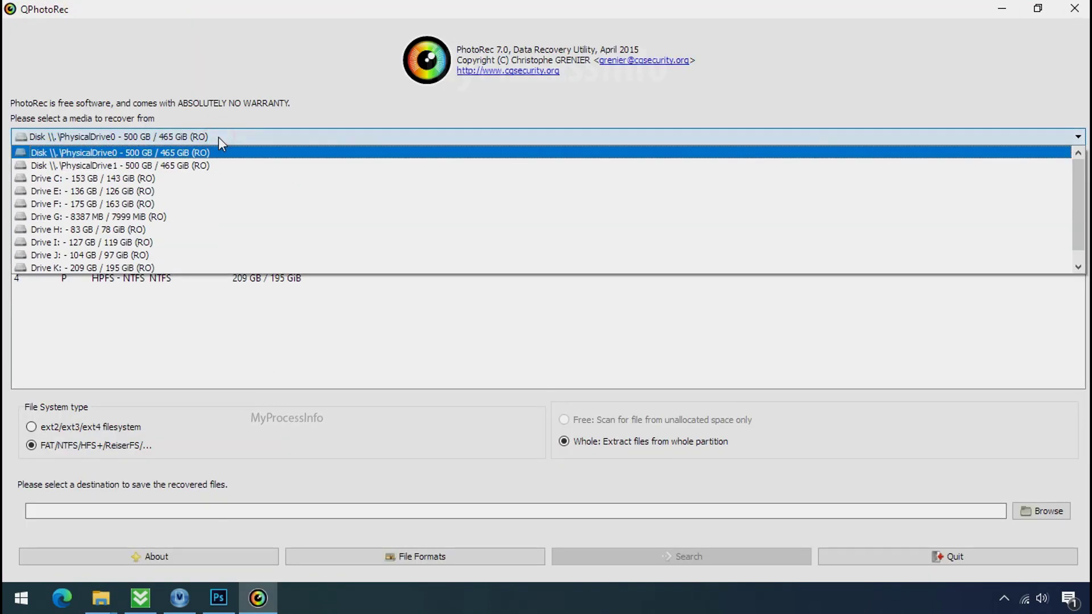
left_click(232, 178)
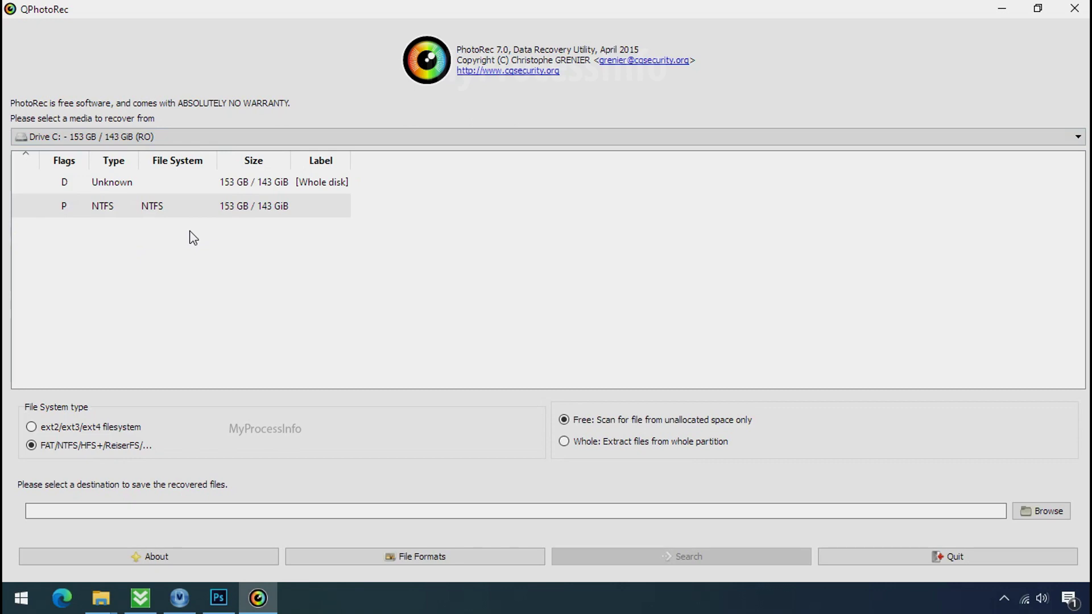
left_click(402, 555)
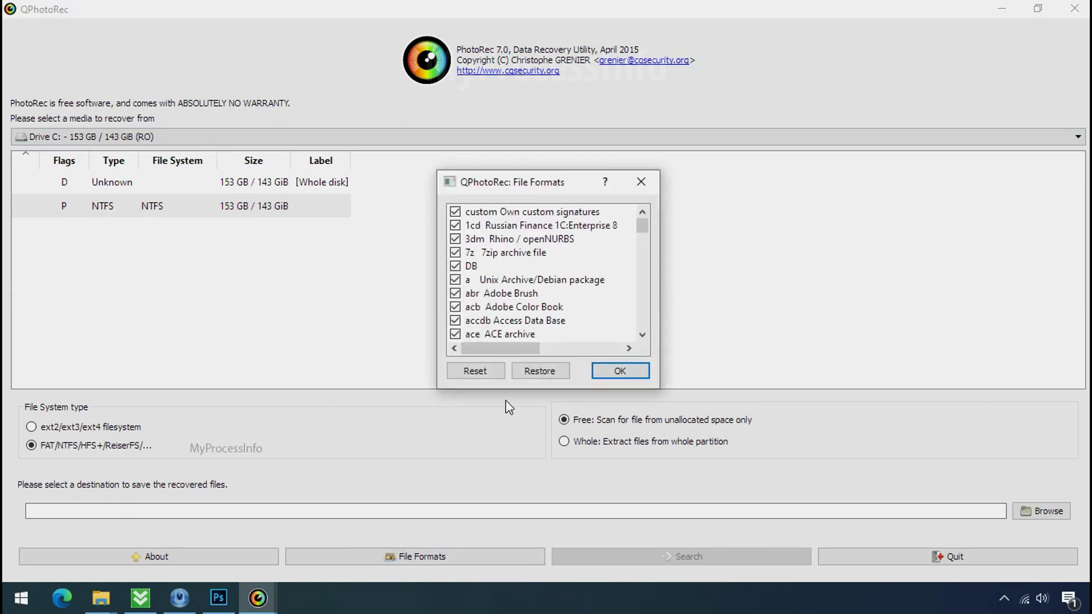
left_click(487, 371)
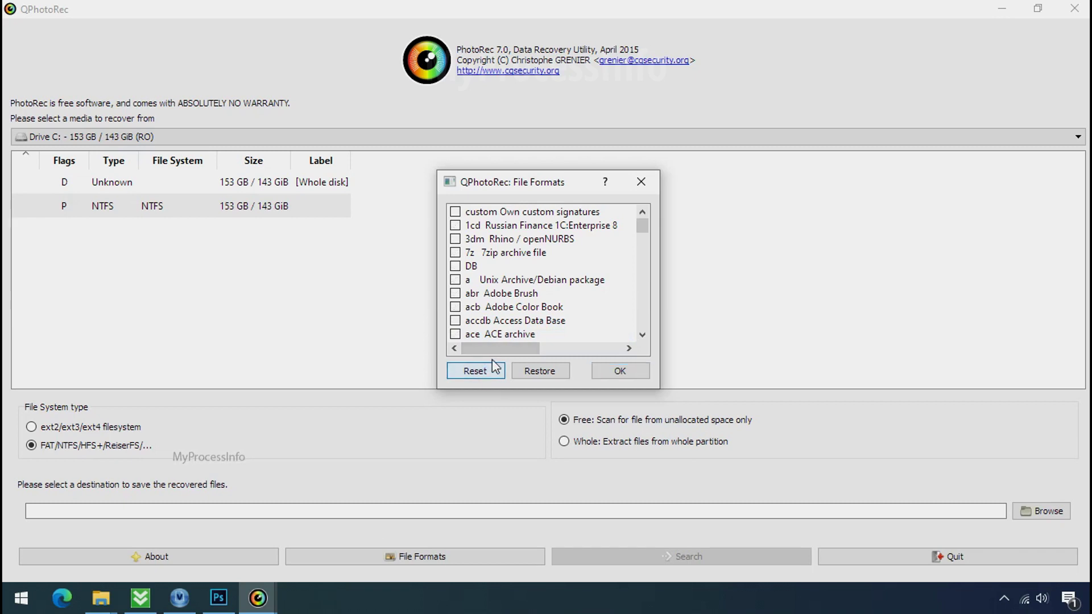
Step: Tick only jpg, png and pdf as file formats and confirm with OK
left_click(490, 305)
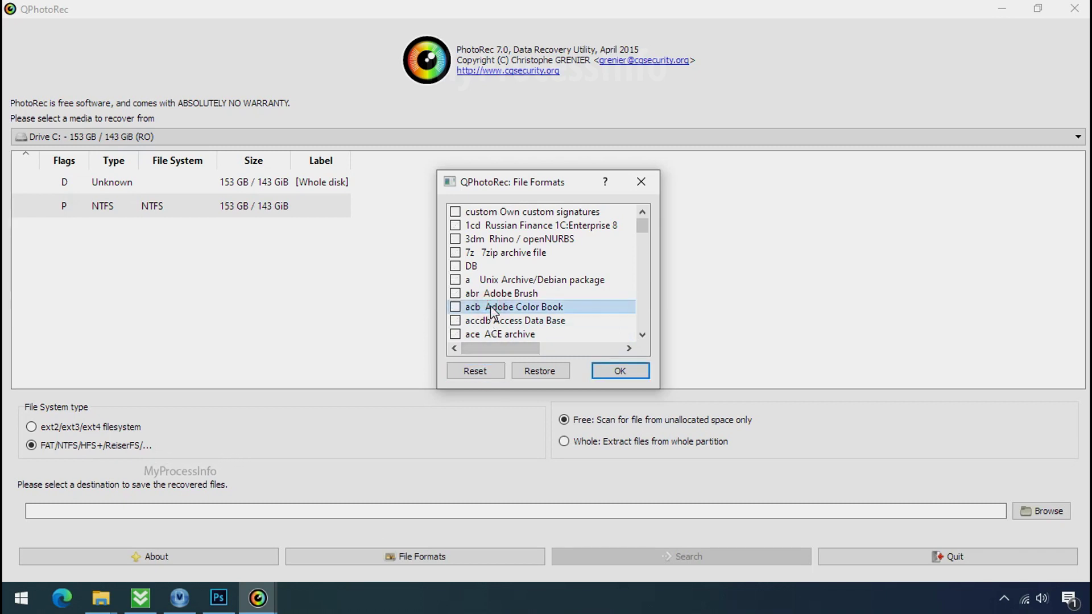
key("j")
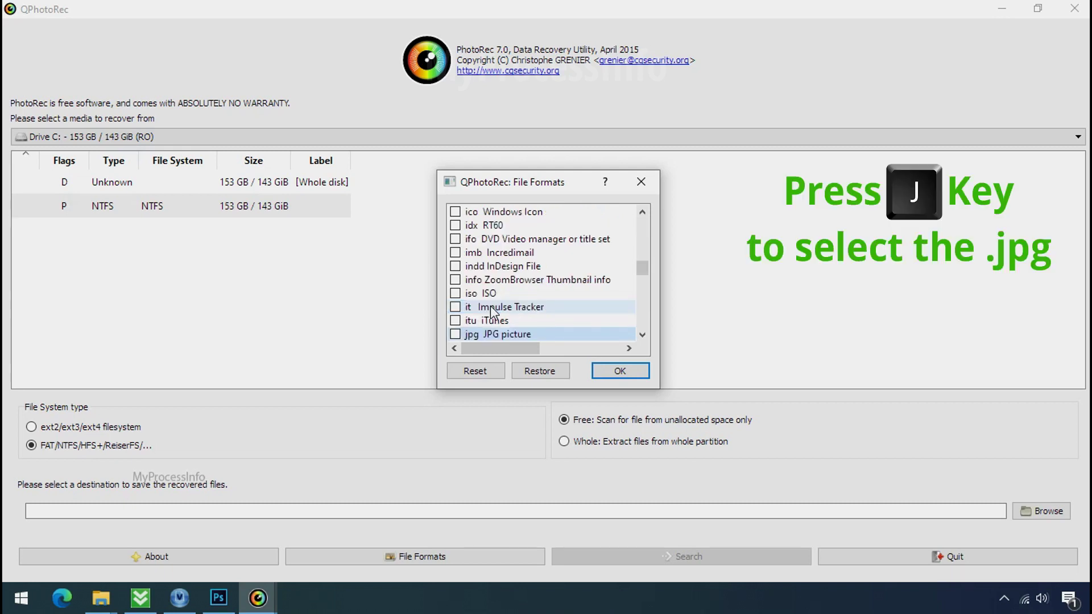
scroll(490, 305, "down", 1)
left_click(456, 294)
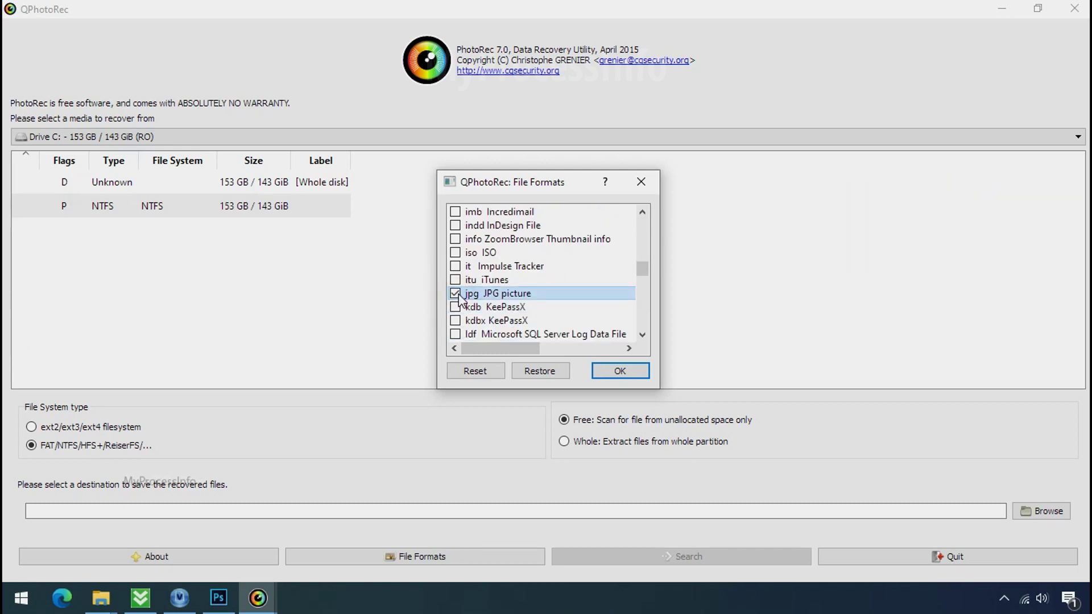
key("p")
scroll(501, 272, "down", 2)
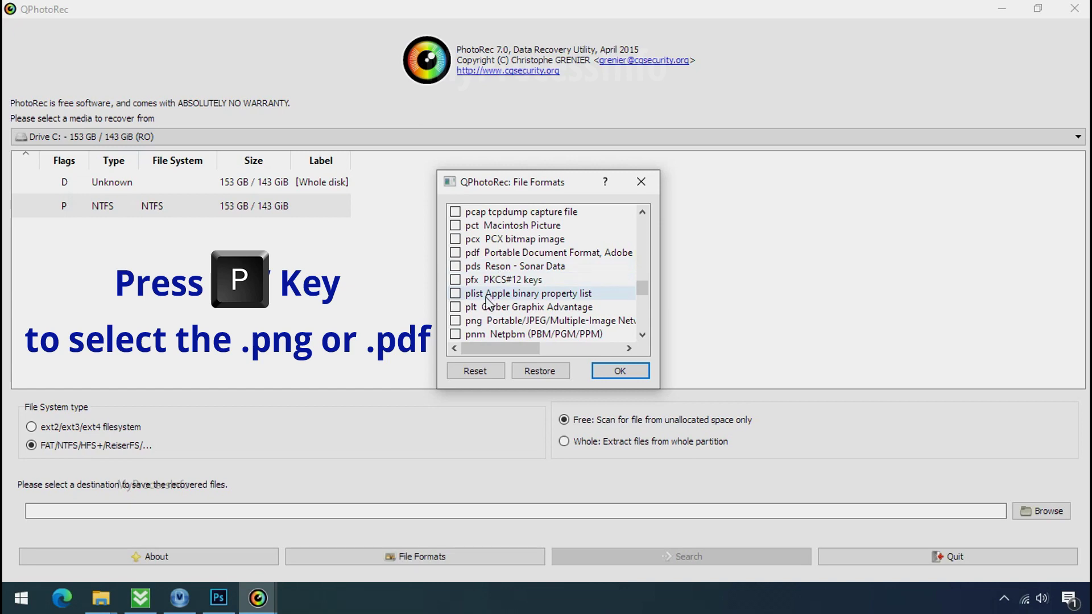
left_click(456, 320)
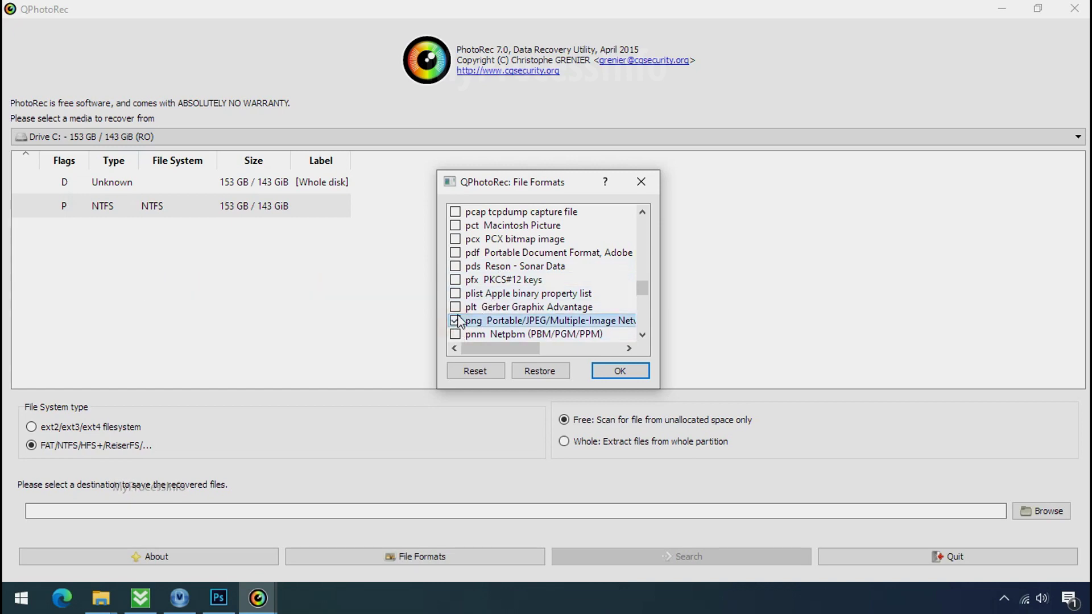
left_click(454, 253)
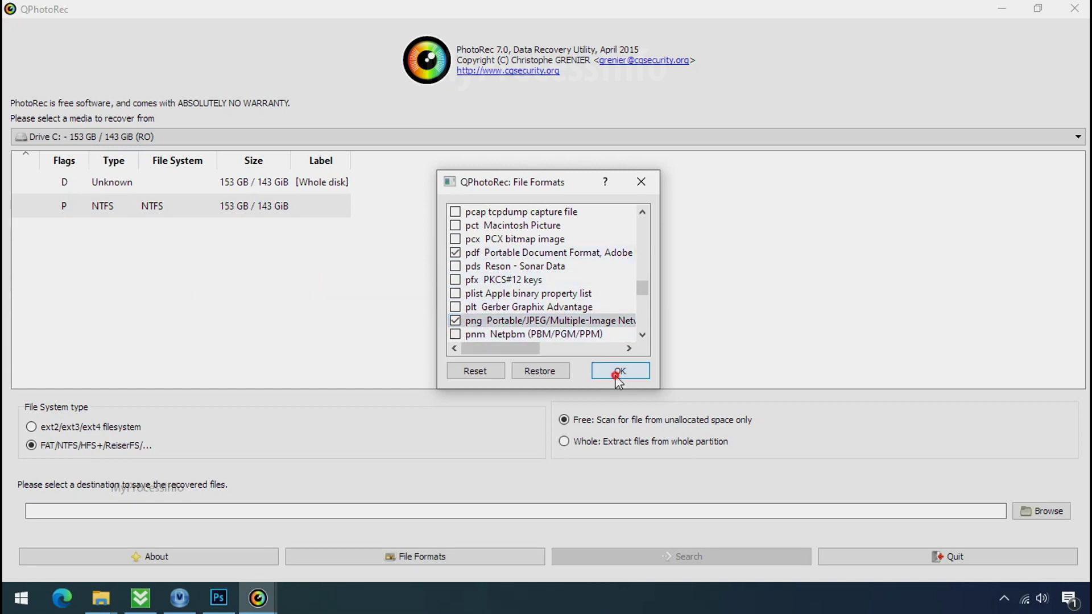
left_click(618, 373)
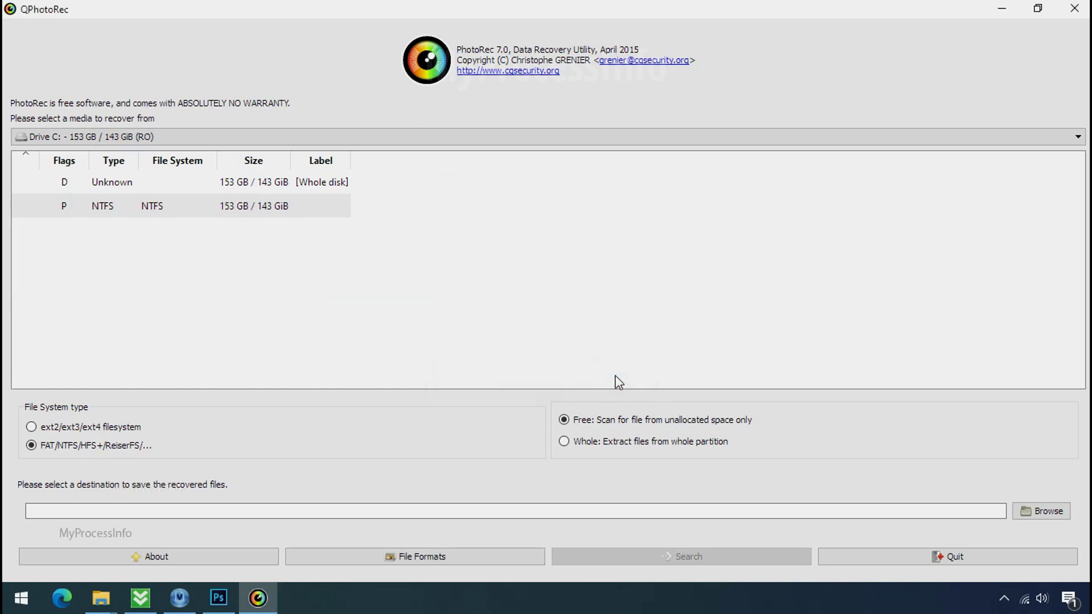
Step: Create a new folder 'Recovery' on drive G:, select it as destination, and start the search
left_click(1063, 511)
right_click(195, 203)
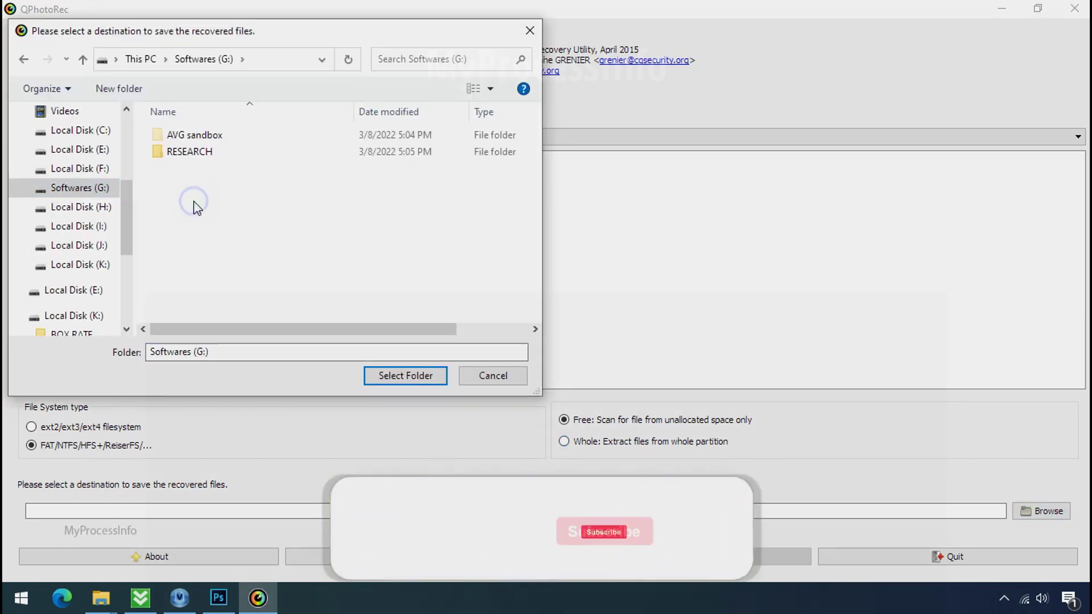
mouse_move(238, 248)
mouse_move(239, 388)
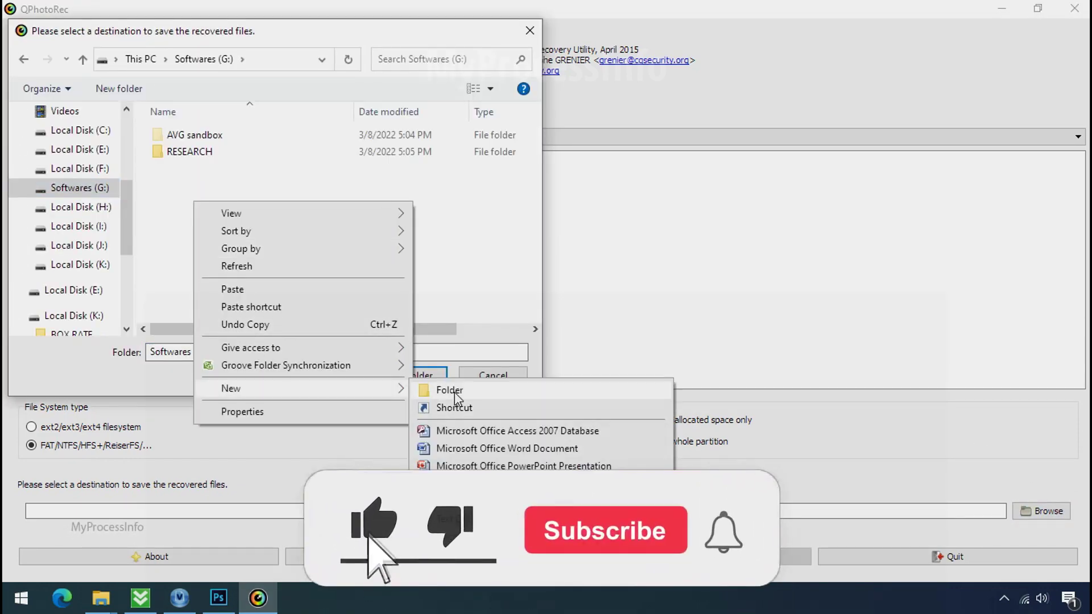
left_click(454, 391)
type("Recovery")
key("Return")
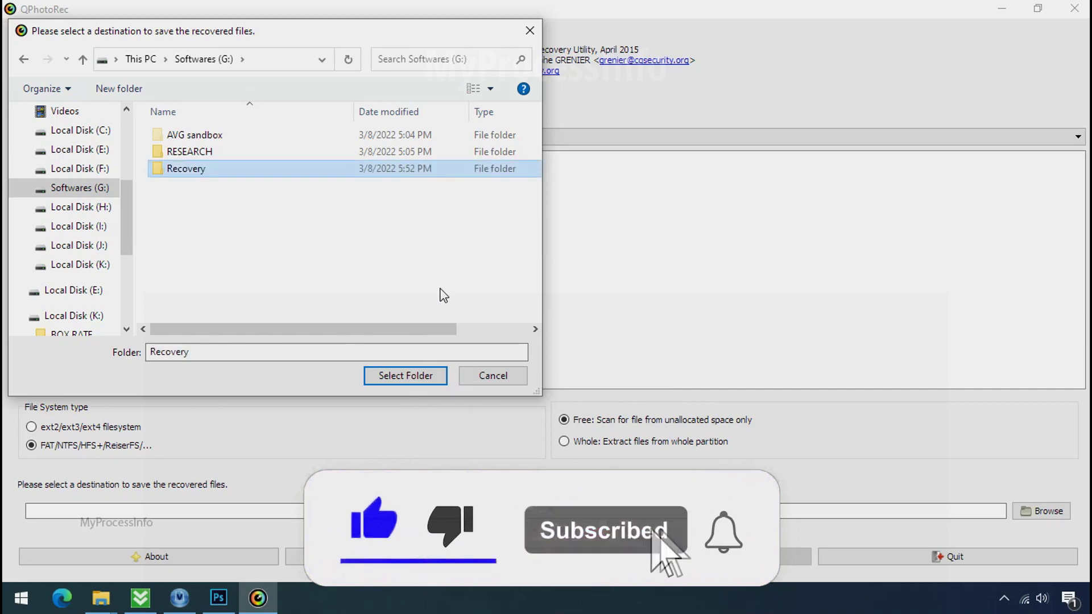
left_click(406, 382)
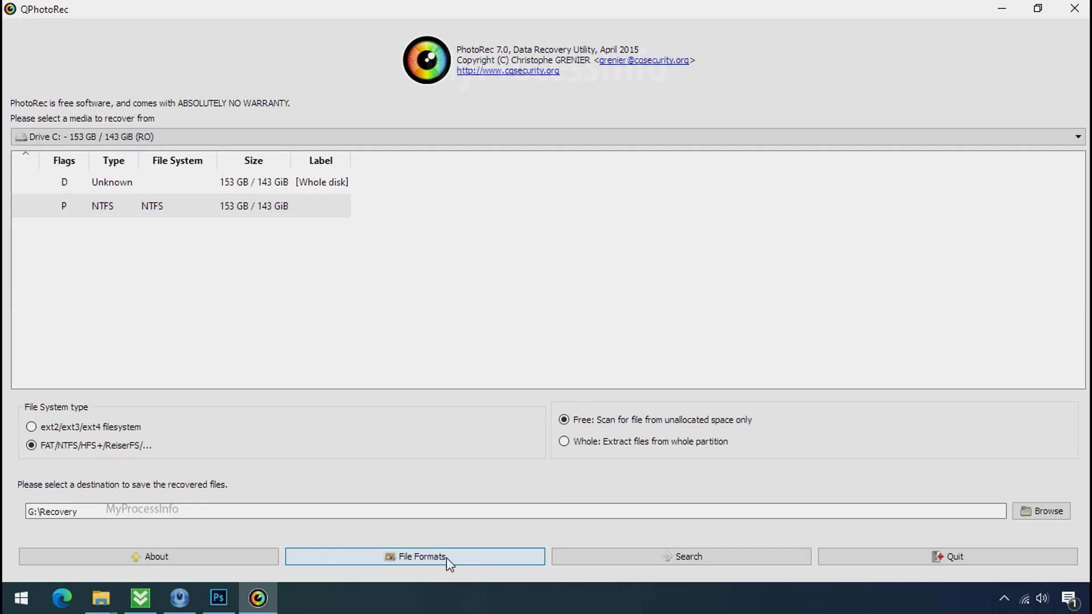
left_click(689, 560)
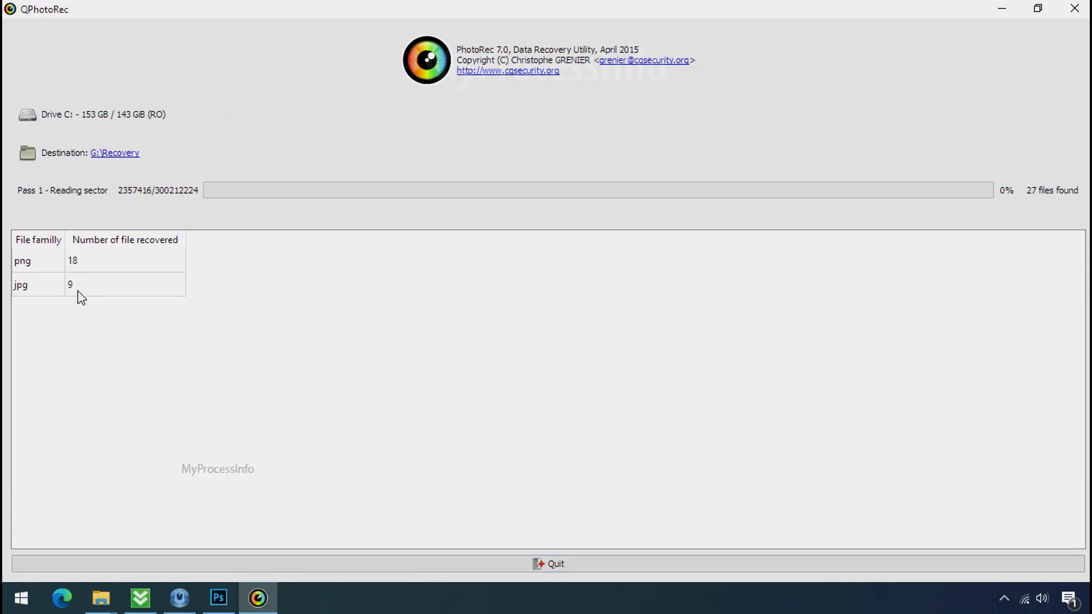
Step: Restore down the QPhotoRec window while the scan runs at 12%
left_click(1037, 8)
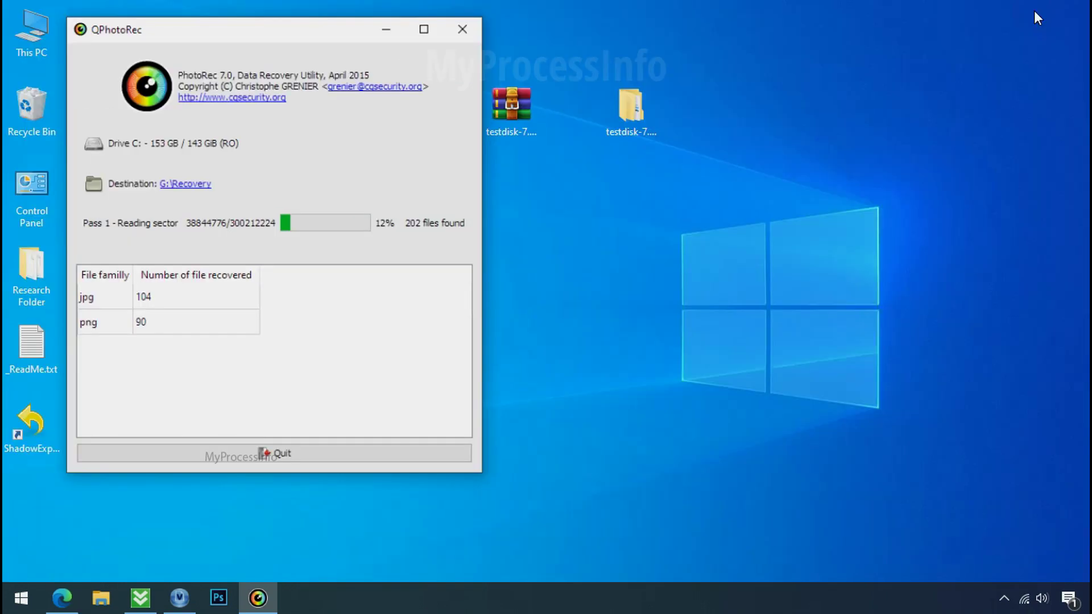
Step: Browse to G:\Recovery\recup_dir.3 in File Explorer and scroll through the recovered png, jpg and pdf files
key("super+e")
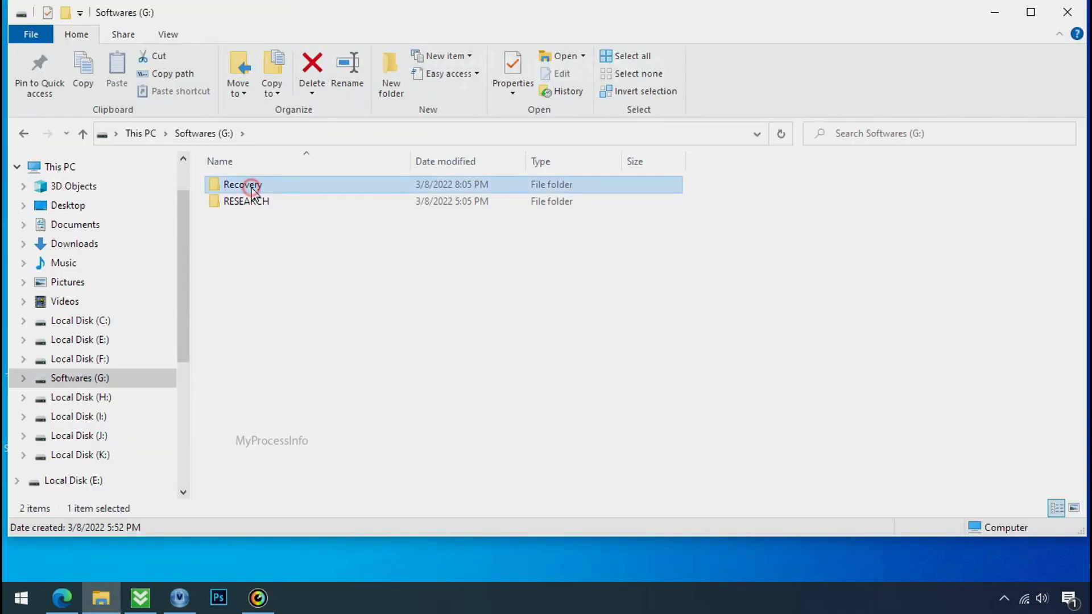
double_click(248, 184)
double_click(255, 200)
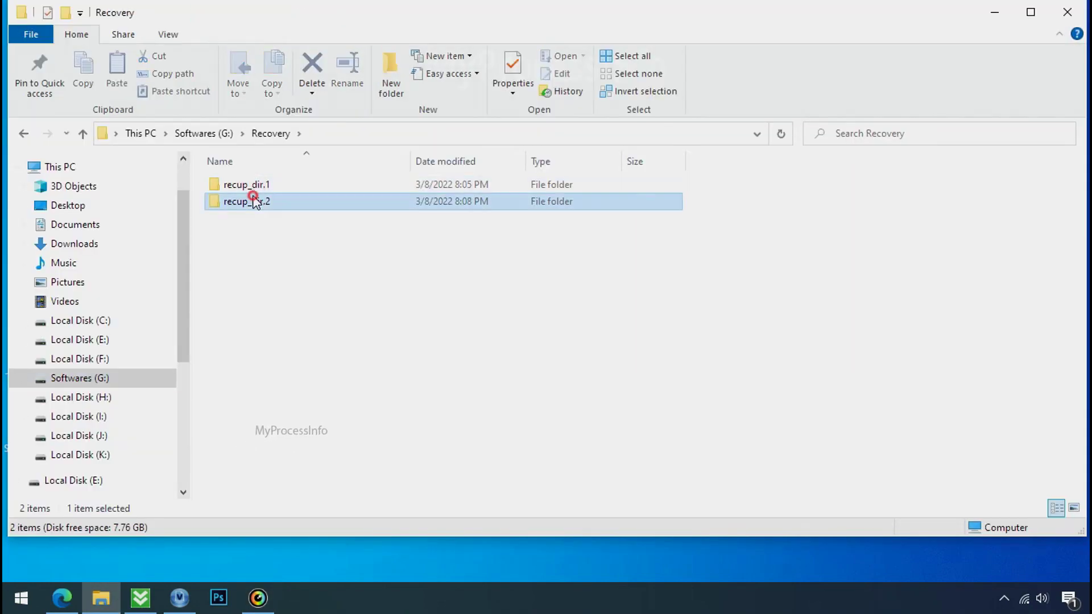
scroll(432, 296, "down", 3)
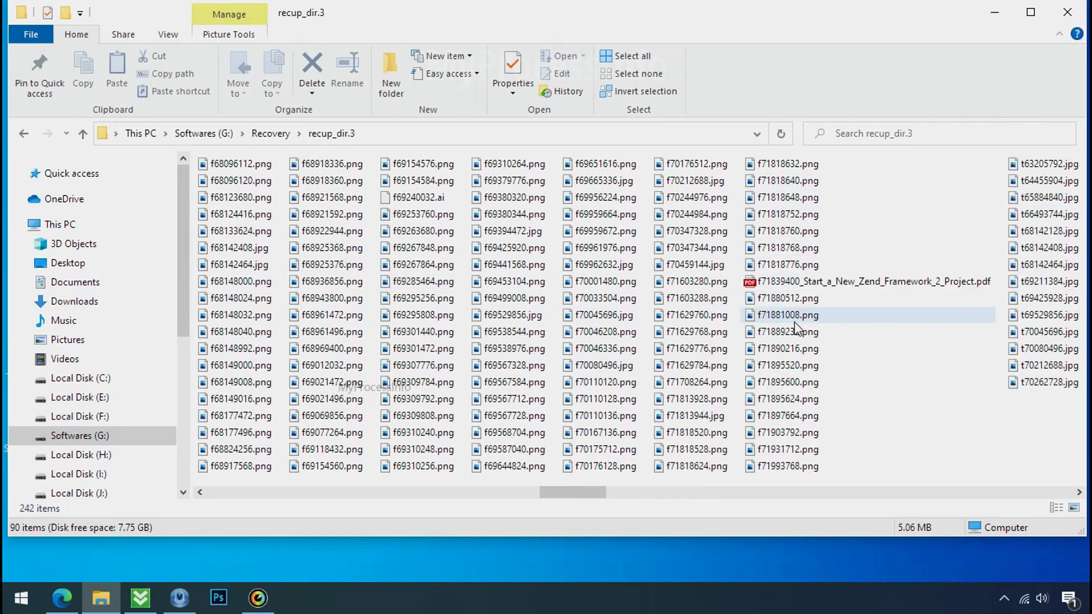
scroll(789, 350, "down", 2)
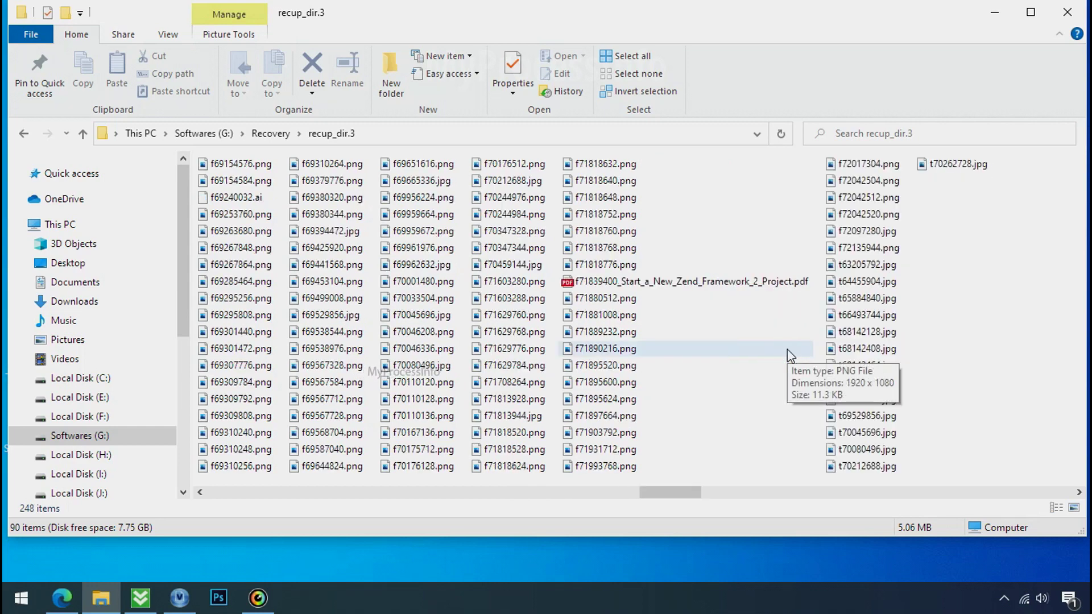
scroll(787, 349, "down", 2)
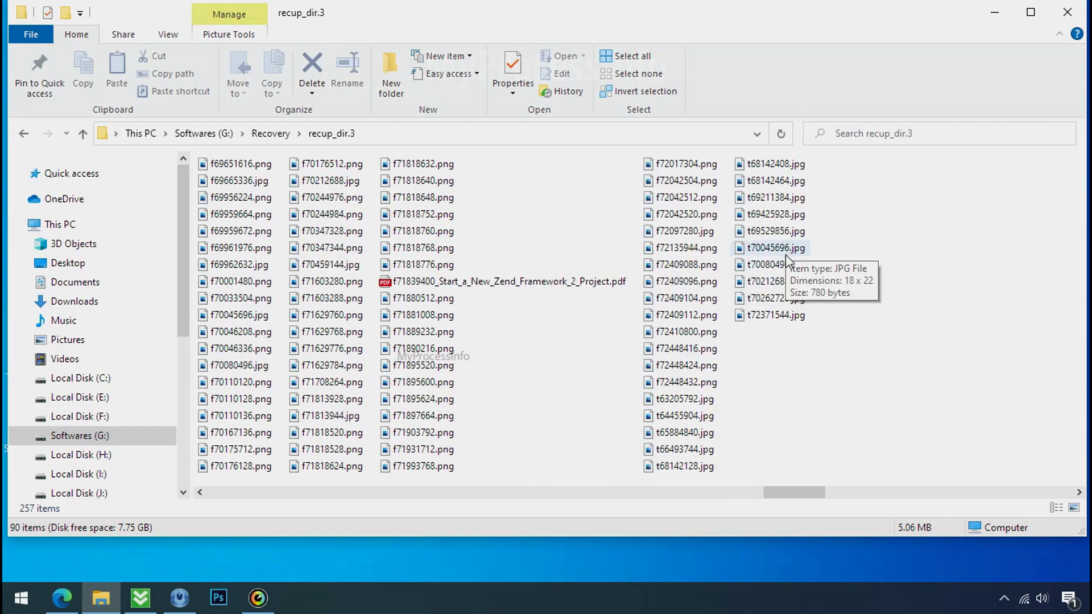
scroll(777, 373, "down", 3)
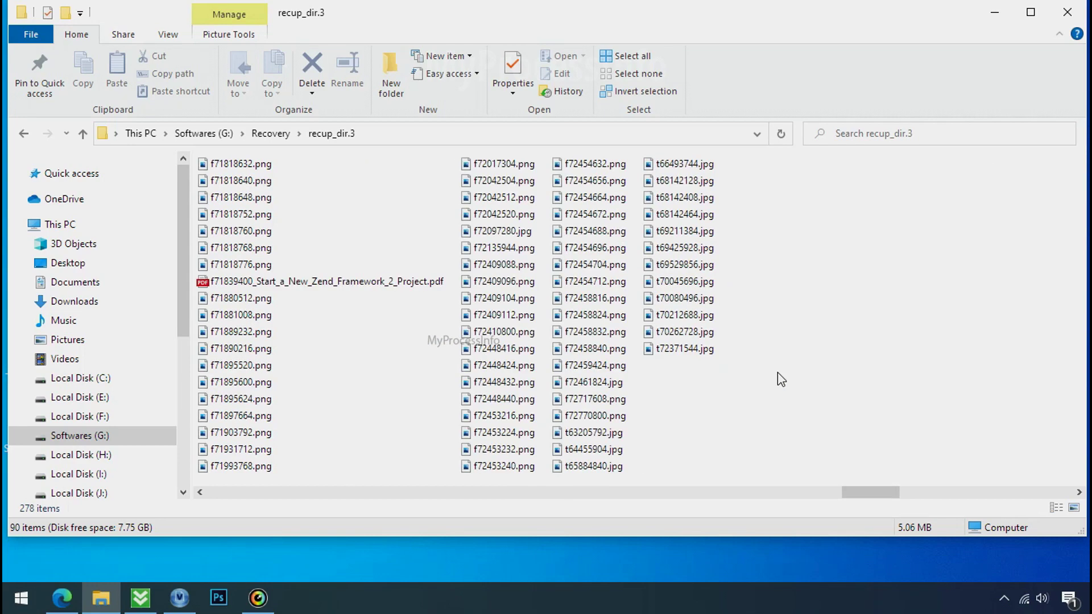